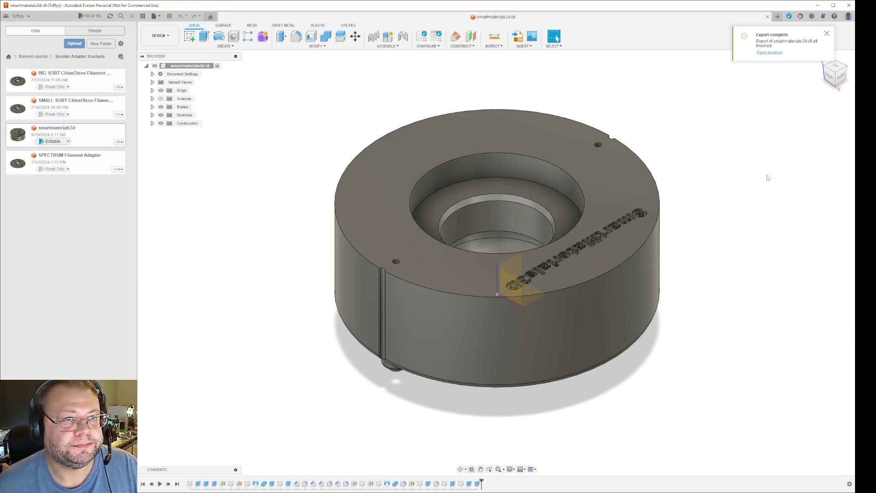
Step: Export the spool adapter as an STL, overwriting the existing smartmaterials3d v9.stl
{"action": "middle_click_drag", "start_coordinate": [743, 270], "coordinate": [743, 124], "text": "shift"}
{"action": "key", "text": "Escape"}
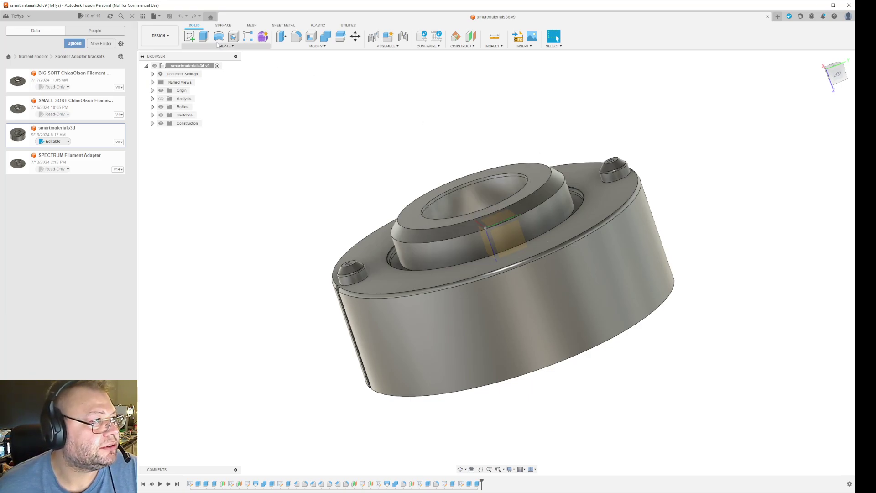
{"action": "left_click", "coordinate": [155, 16]}
{"action": "left_click", "coordinate": [169, 102]}
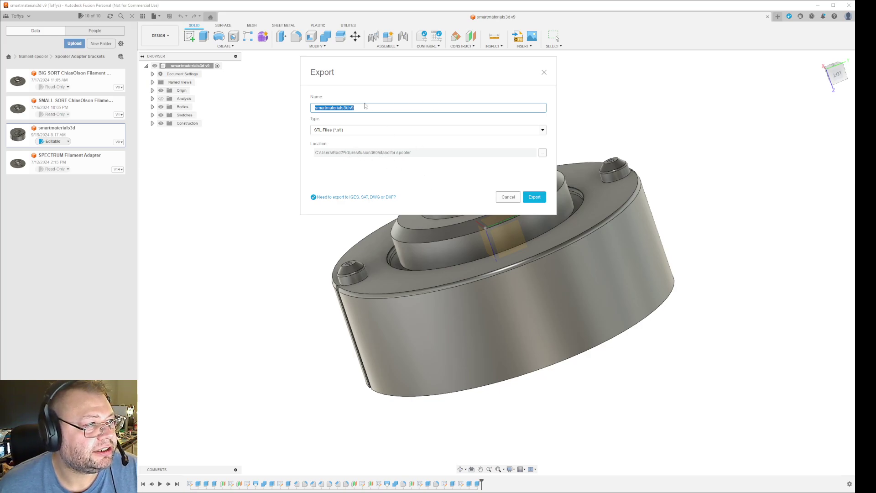
{"action": "left_click", "coordinate": [533, 199]}
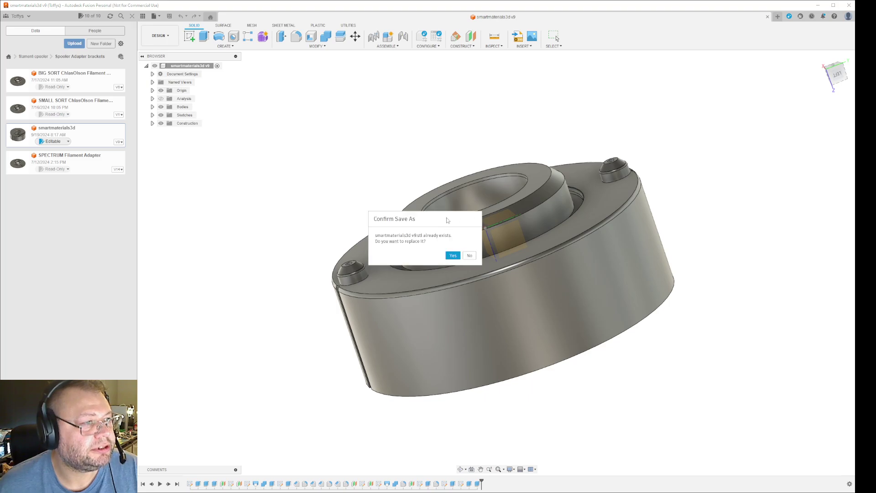
{"action": "left_click", "coordinate": [453, 256]}
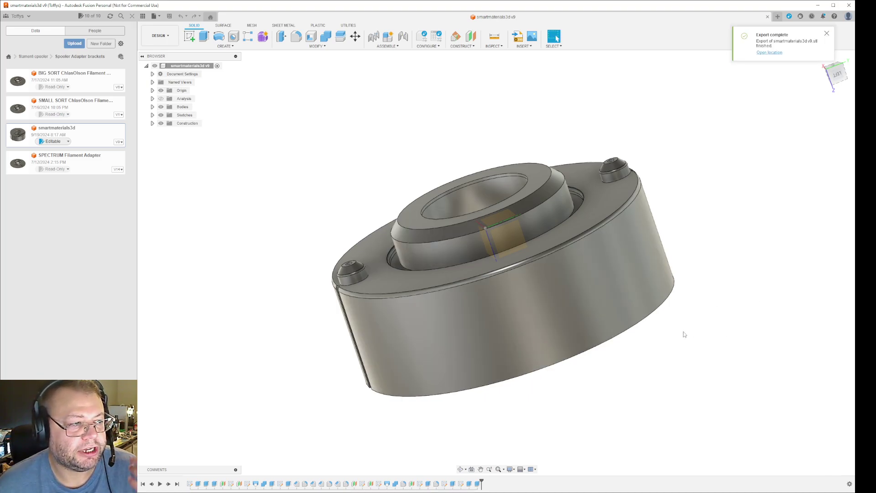
{"action": "scroll", "coordinate": [552, 331], "scroll_direction": "up", "scroll_amount": 5}
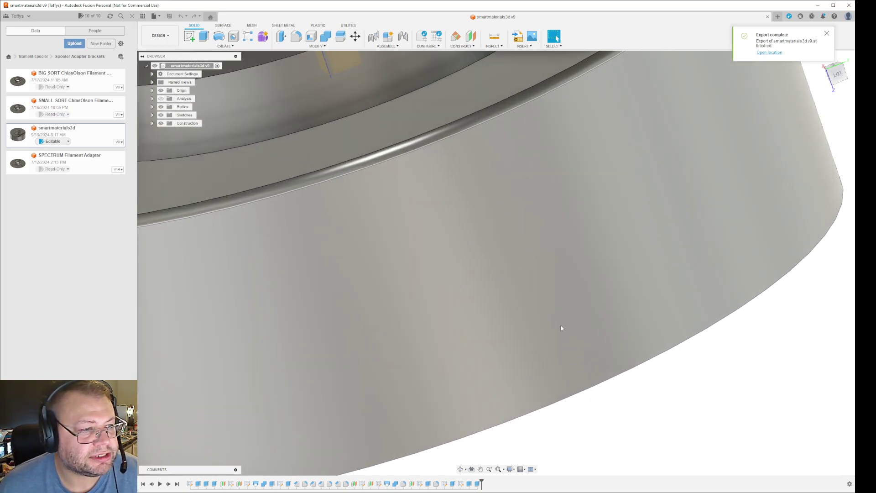
Step: Add an empty build plate 02 beside plate 01, which holds both adapters
{"action": "scroll", "coordinate": [560, 324], "scroll_direction": "down", "scroll_amount": 4}
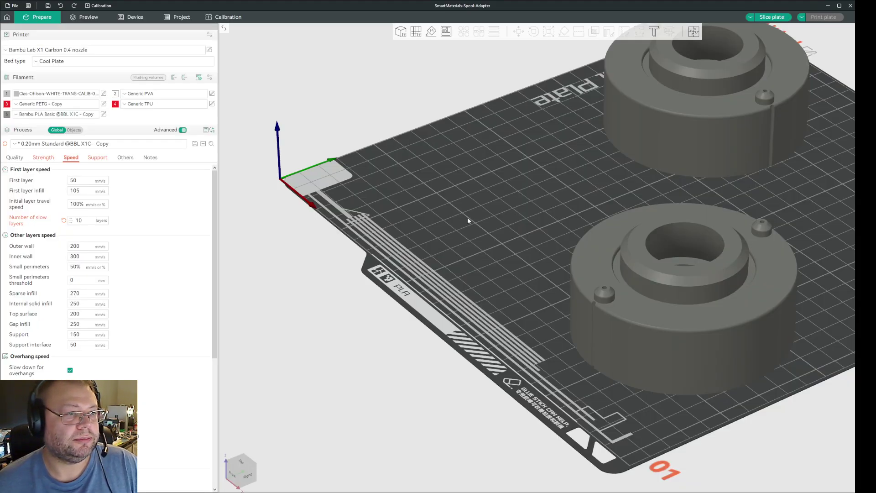
{"action": "left_click_drag", "start_coordinate": [467, 220], "coordinate": [303, 276]}
{"action": "scroll", "coordinate": [651, 268], "scroll_direction": "up", "scroll_amount": 5}
{"action": "scroll", "coordinate": [651, 268], "scroll_direction": "down", "scroll_amount": 10}
{"action": "left_click", "coordinate": [416, 31]}
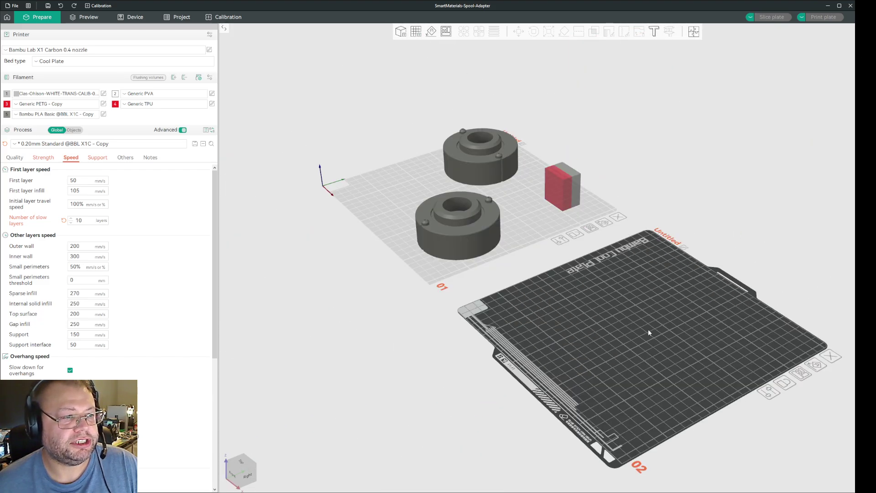
Step: Orbit and pan the view across to the new empty plate 02
{"action": "left_click_drag", "start_coordinate": [662, 329], "coordinate": [557, 299]}
{"action": "scroll", "coordinate": [559, 294], "scroll_direction": "up", "scroll_amount": 5}
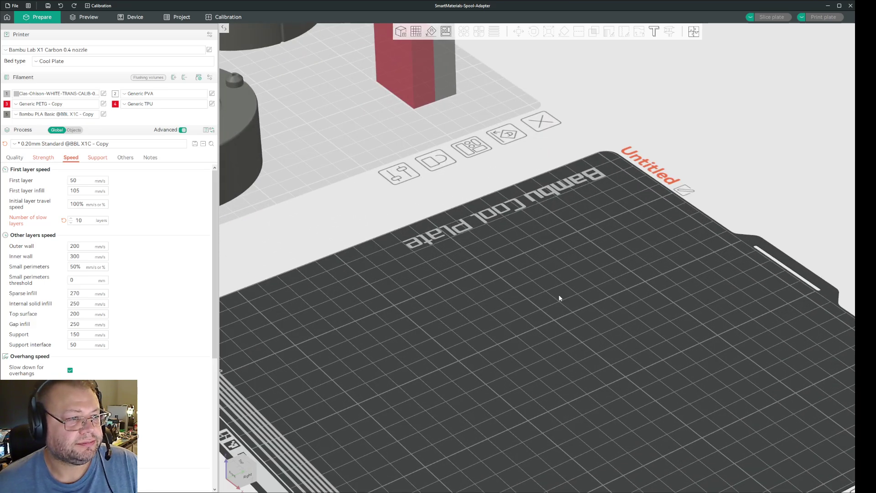
{"action": "scroll", "coordinate": [559, 294], "scroll_direction": "down", "scroll_amount": 5}
{"action": "scroll", "coordinate": [582, 302], "scroll_direction": "up", "scroll_amount": 5}
{"action": "middle_click_drag", "start_coordinate": [582, 303], "coordinate": [630, 138]}
{"action": "scroll", "coordinate": [623, 133], "scroll_direction": "up", "scroll_amount": 3}
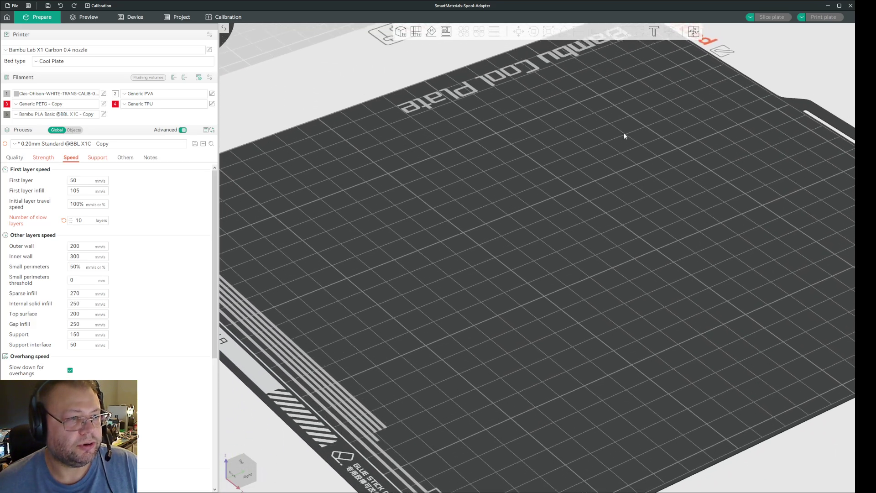
{"action": "scroll", "coordinate": [583, 259], "scroll_direction": "down", "scroll_amount": 5}
{"action": "scroll", "coordinate": [570, 240], "scroll_direction": "up", "scroll_amount": 5}
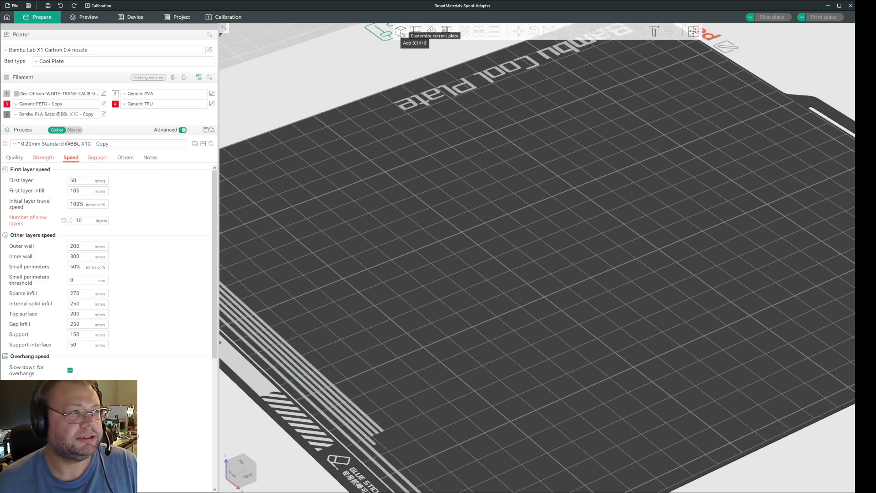
{"action": "left_click", "coordinate": [401, 32]}
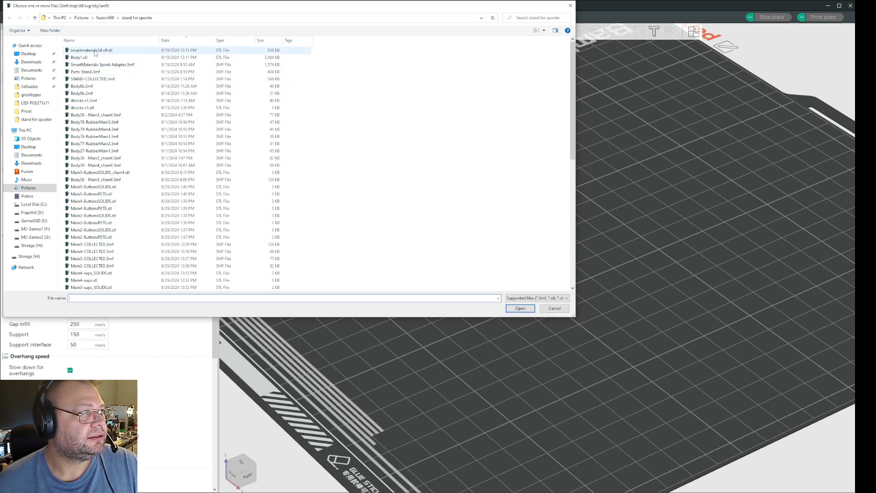
{"action": "left_click", "coordinate": [95, 51]}
{"action": "left_click", "coordinate": [522, 308]}
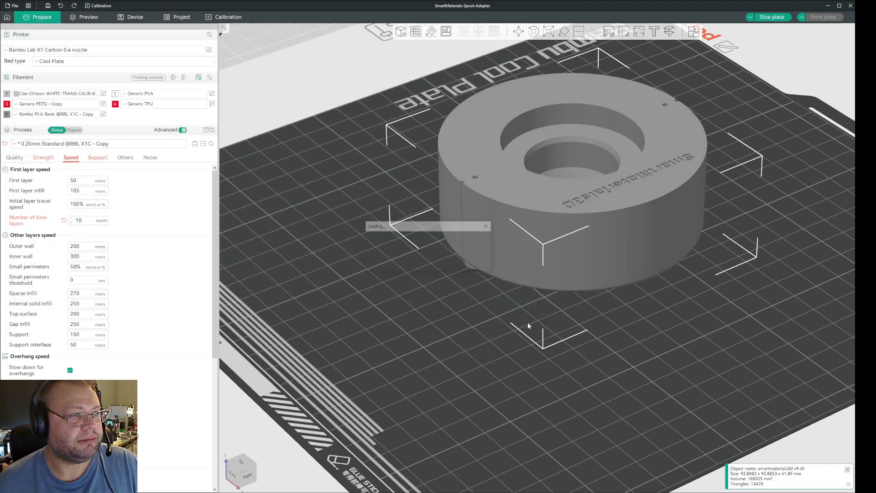
{"action": "scroll", "coordinate": [627, 338], "scroll_direction": "up", "scroll_amount": 5}
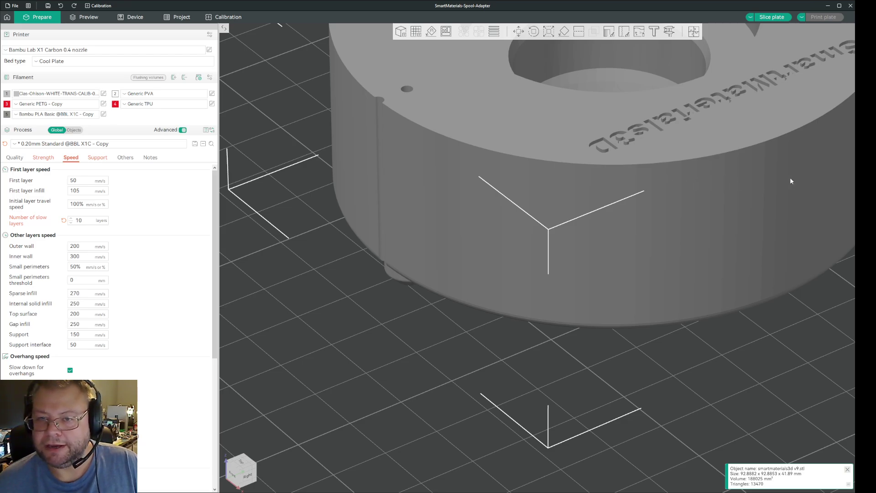
{"action": "scroll", "coordinate": [679, 285], "scroll_direction": "down", "scroll_amount": 5}
{"action": "scroll", "coordinate": [678, 285], "scroll_direction": "down", "scroll_amount": 5}
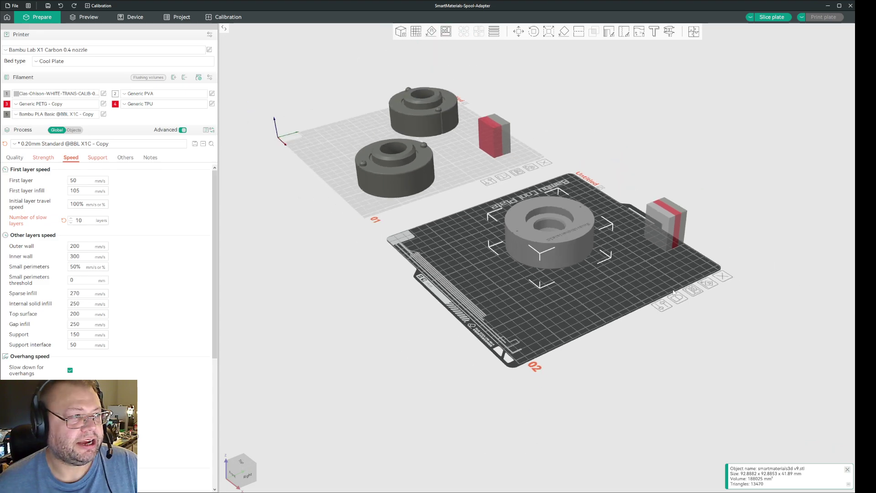
{"action": "scroll", "coordinate": [561, 301], "scroll_direction": "up", "scroll_amount": 4}
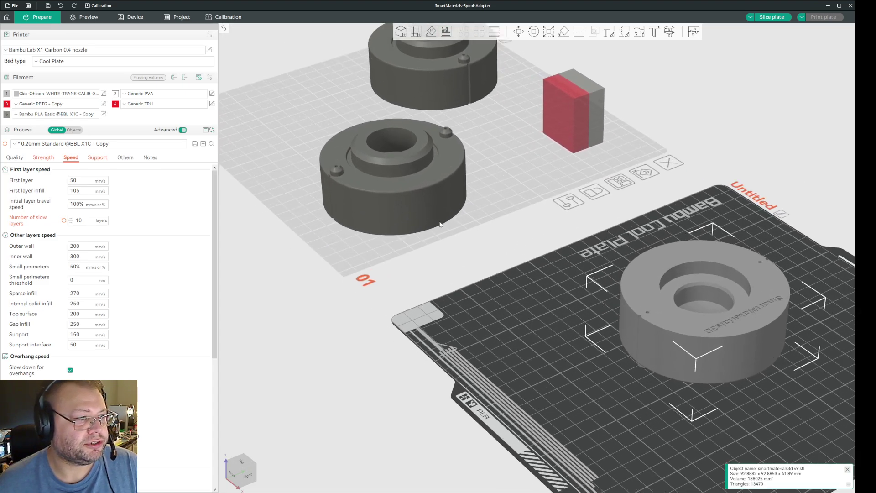
{"action": "left_click_drag", "start_coordinate": [670, 315], "coordinate": [503, 152]}
{"action": "left_click", "coordinate": [481, 212]}
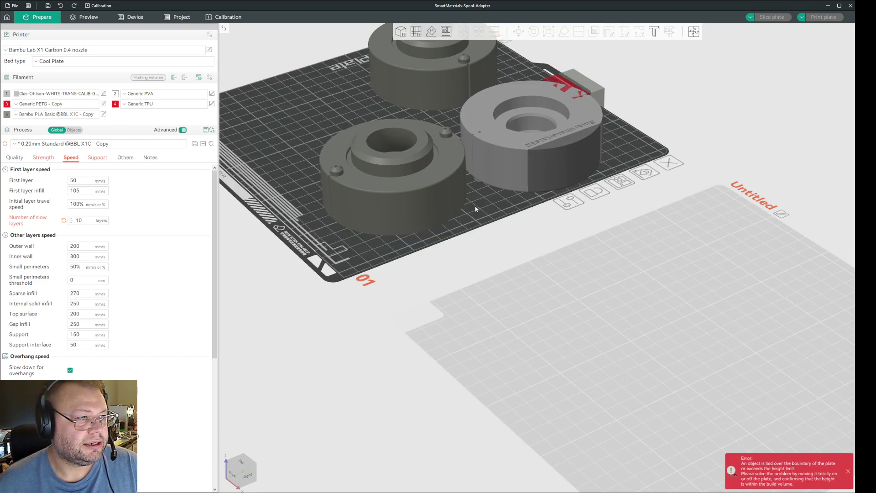
{"action": "scroll", "coordinate": [411, 168], "scroll_direction": "up", "scroll_amount": 6}
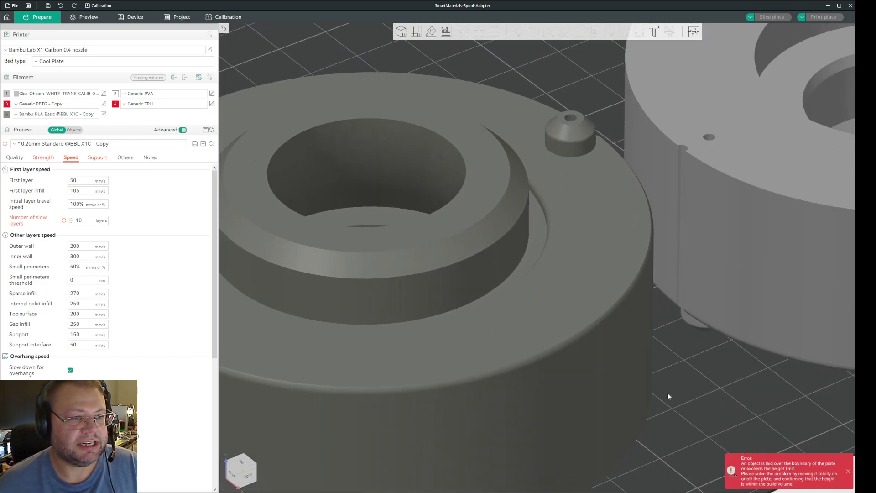
{"action": "scroll", "coordinate": [790, 368], "scroll_direction": "up", "scroll_amount": 3}
{"action": "scroll", "coordinate": [790, 369], "scroll_direction": "down", "scroll_amount": 3}
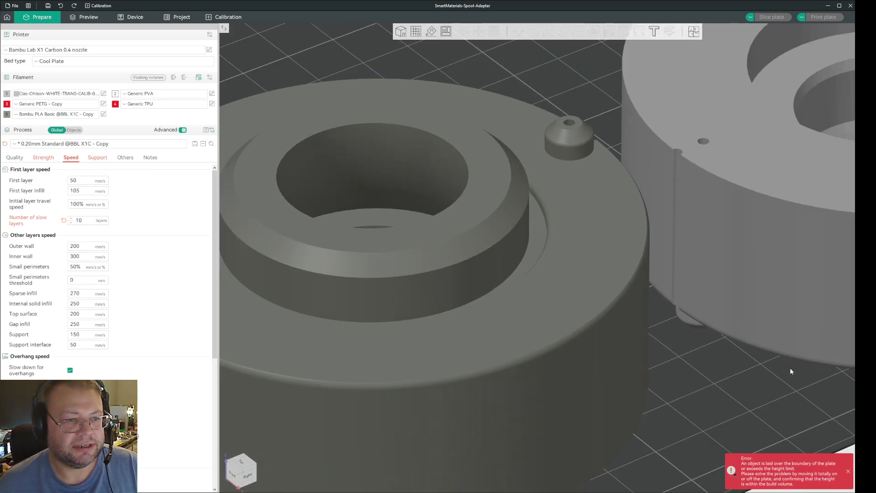
{"action": "left_click", "coordinate": [748, 267]}
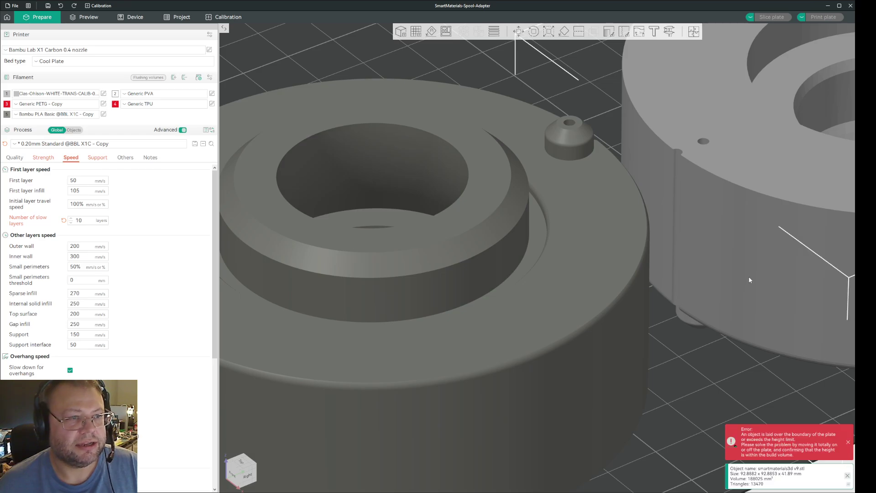
{"action": "left_click", "coordinate": [563, 31]}
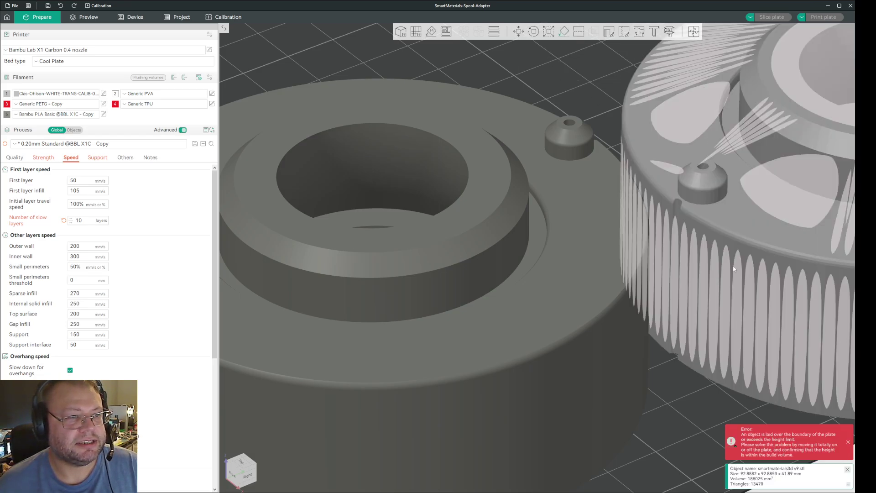
{"action": "left_click", "coordinate": [685, 411]}
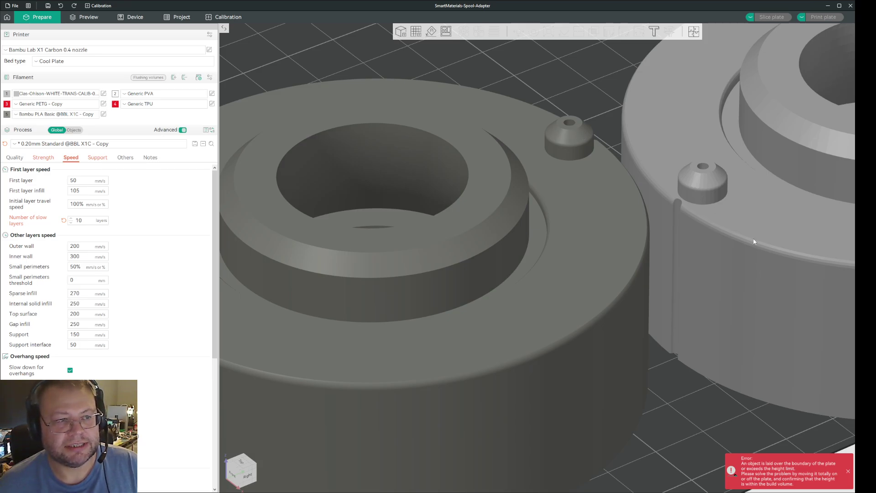
{"action": "scroll", "coordinate": [730, 311], "scroll_direction": "down", "scroll_amount": 10}
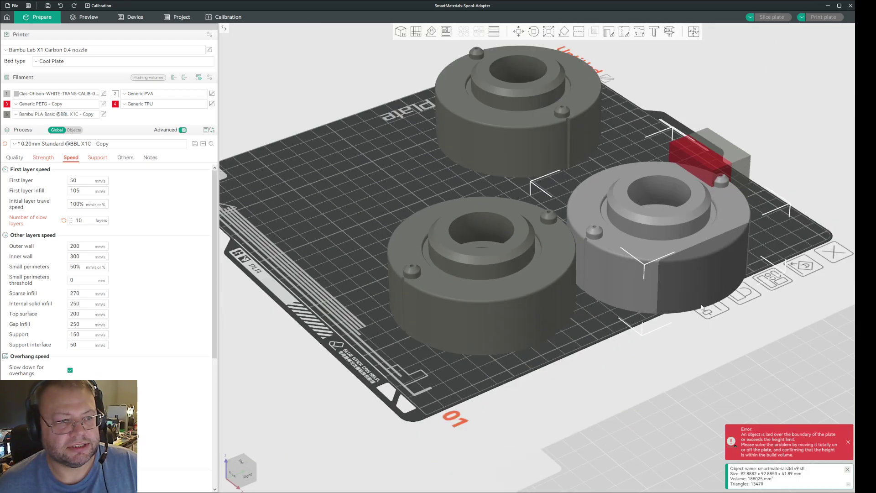
{"action": "left_click", "coordinate": [639, 263]}
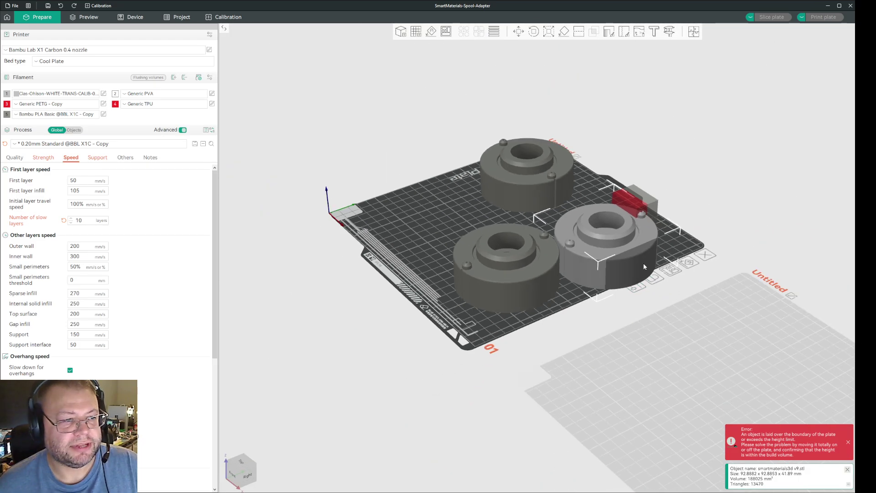
{"action": "left_click_drag", "start_coordinate": [639, 263], "coordinate": [755, 422]}
{"action": "left_click", "coordinate": [648, 407]}
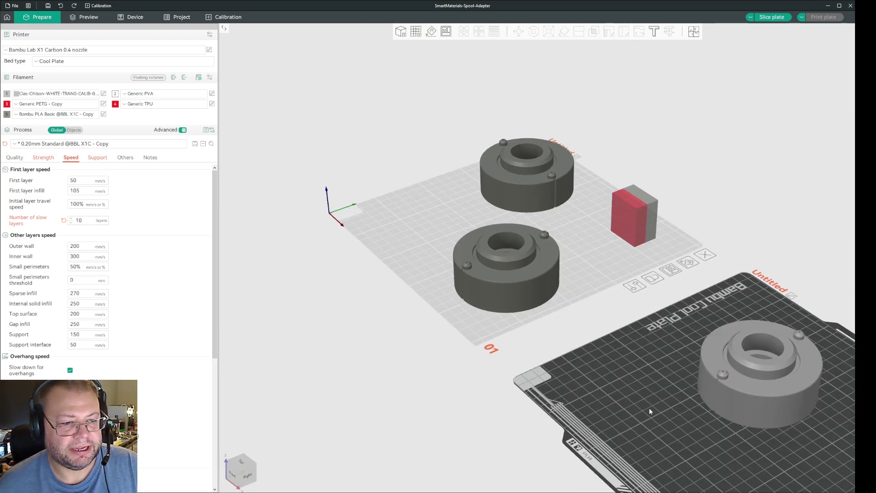
{"action": "middle_click_drag", "start_coordinate": [649, 406], "coordinate": [481, 319]}
{"action": "scroll", "coordinate": [492, 344], "scroll_direction": "up", "scroll_amount": 5}
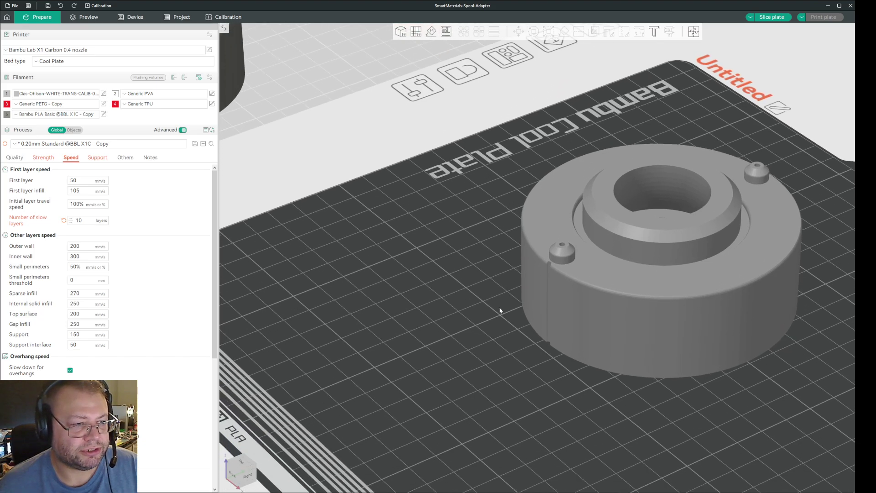
{"action": "scroll", "coordinate": [636, 258], "scroll_direction": "down", "scroll_amount": 3}
{"action": "scroll", "coordinate": [602, 305], "scroll_direction": "down", "scroll_amount": 2}
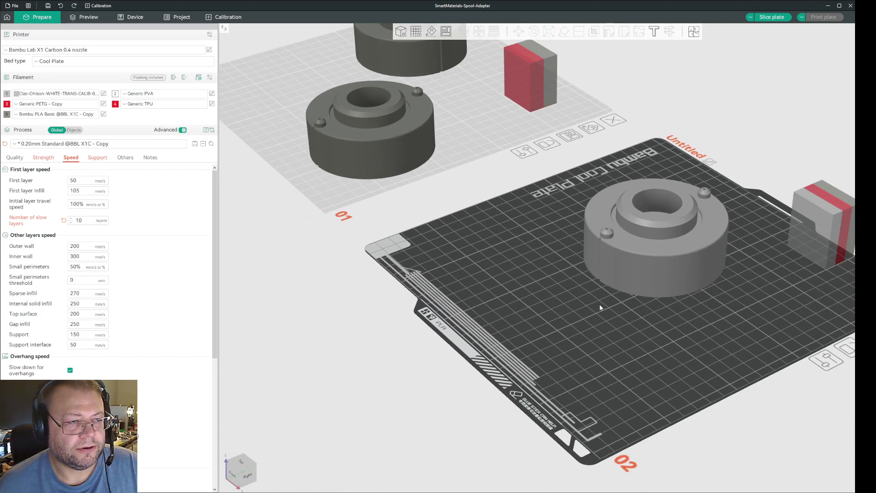
{"action": "scroll", "coordinate": [598, 306], "scroll_direction": "up", "scroll_amount": 2}
{"action": "scroll", "coordinate": [595, 307], "scroll_direction": "down", "scroll_amount": 1}
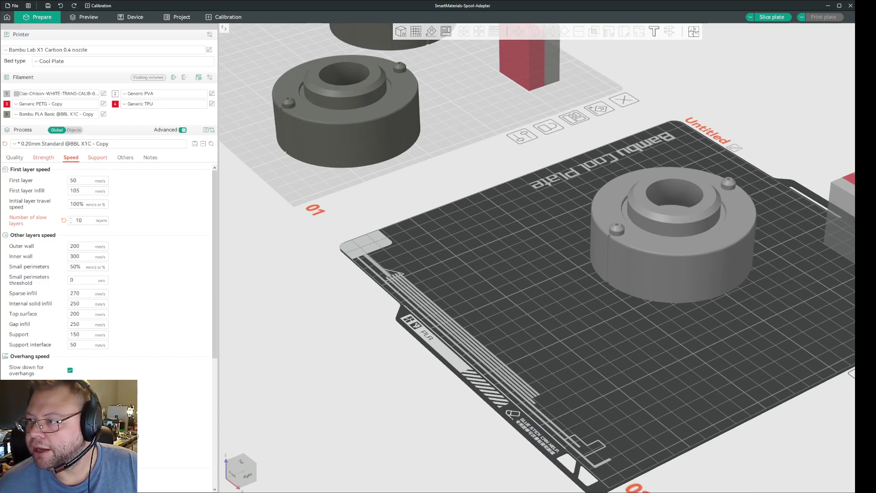
Step: Switch to Fusion and start a 3D Print setup with Preparation Type set to Export
{"action": "key", "text": "alt+Tab"}
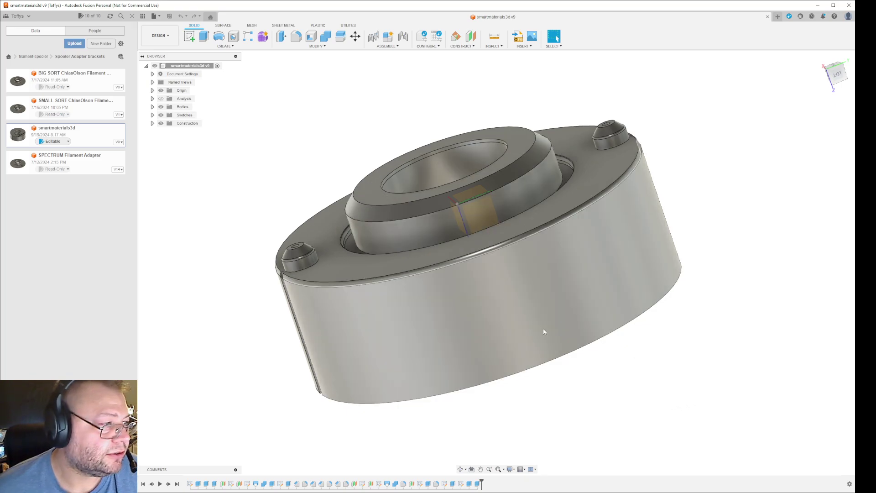
{"action": "left_click", "coordinate": [154, 16]}
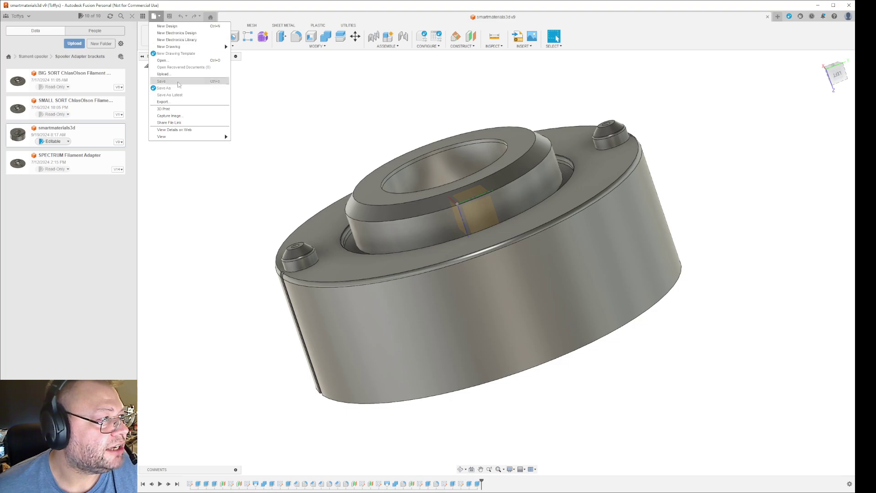
{"action": "left_click", "coordinate": [173, 109]}
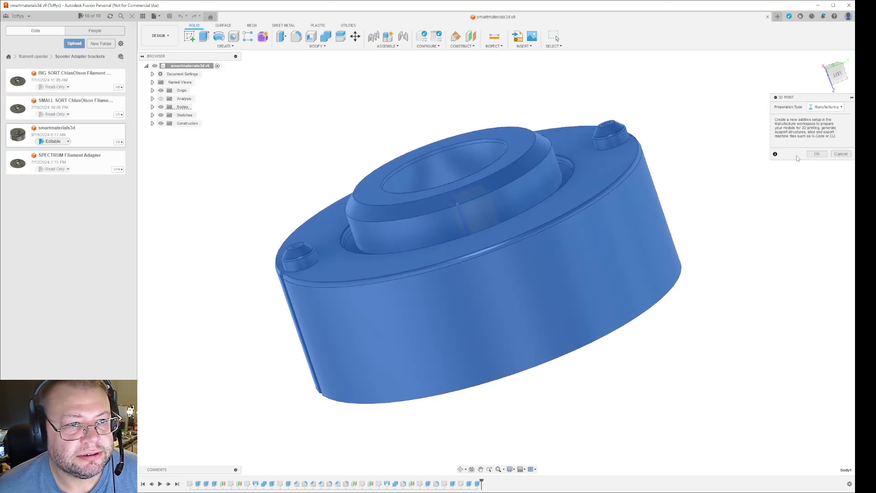
{"action": "left_click", "coordinate": [840, 154]}
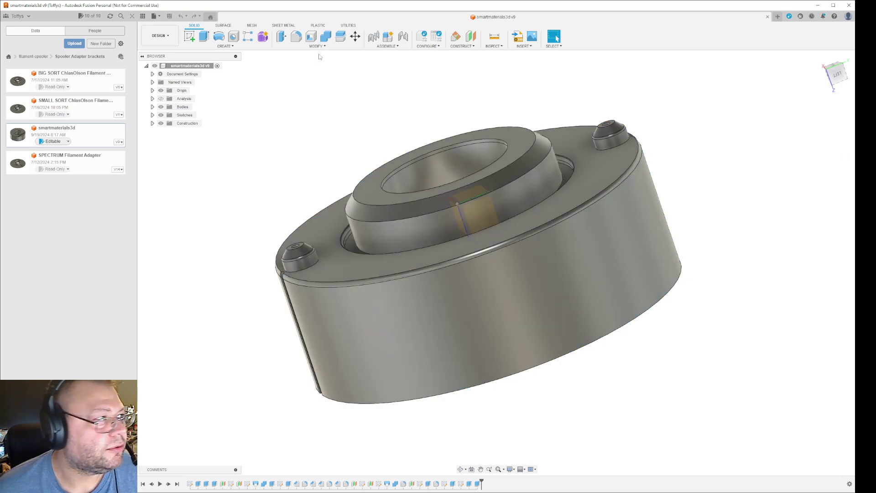
{"action": "left_click", "coordinate": [154, 16]}
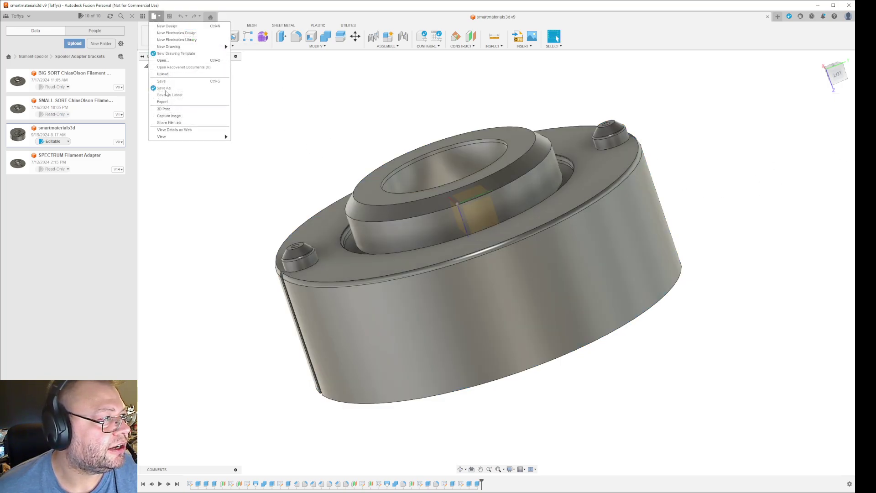
{"action": "left_click", "coordinate": [167, 111]}
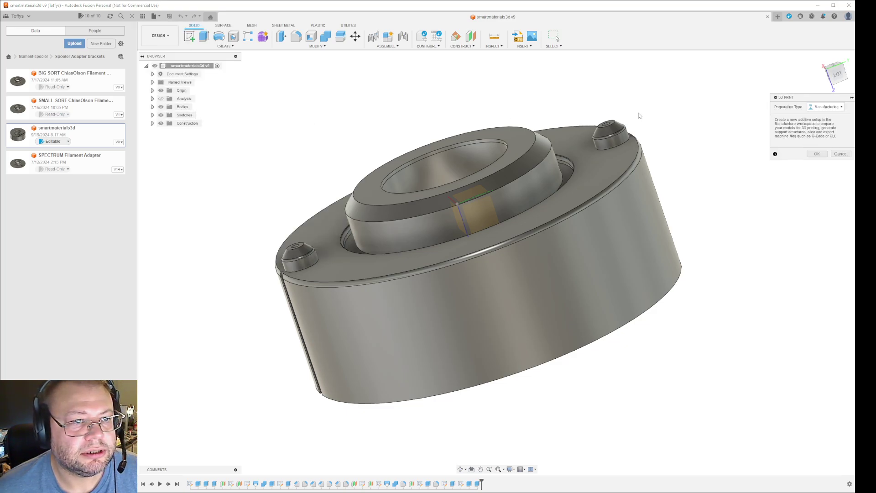
{"action": "left_click", "coordinate": [835, 107]}
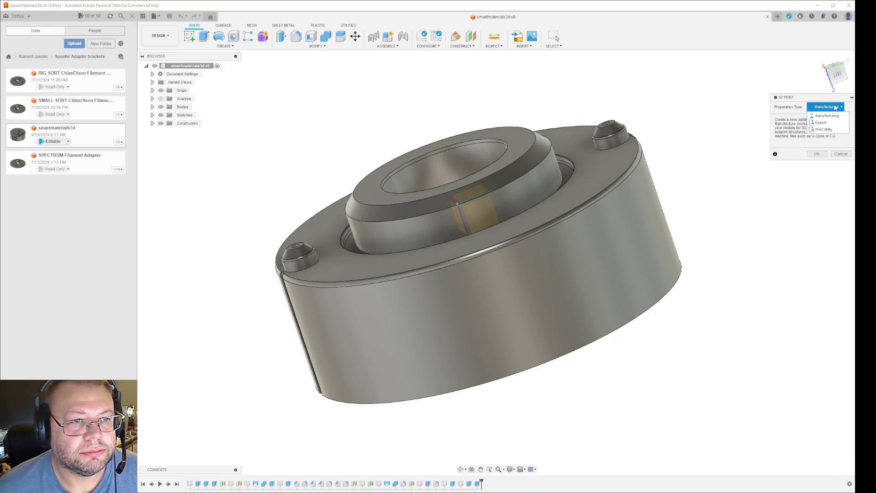
{"action": "left_click", "coordinate": [828, 123]}
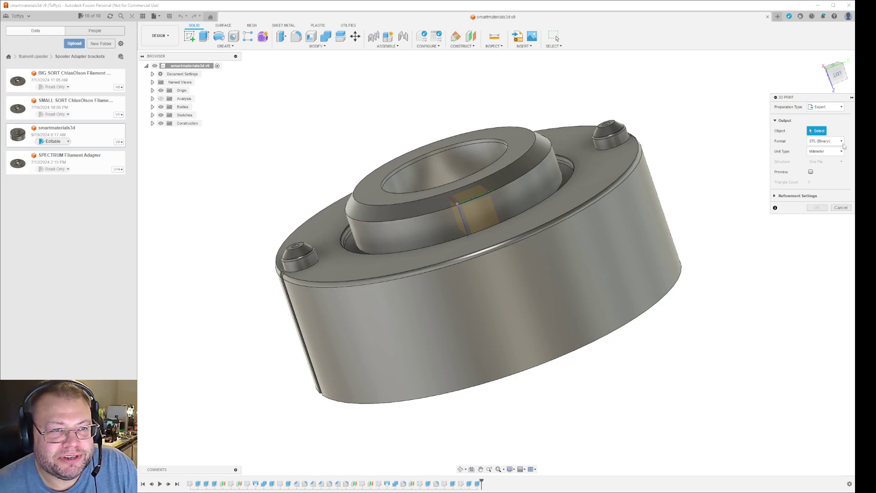
Step: Send the adapter to the slicer via Print Utility, with mesh preview and custom refinement settings
{"action": "left_click", "coordinate": [825, 107]}
{"action": "left_click", "coordinate": [833, 131]}
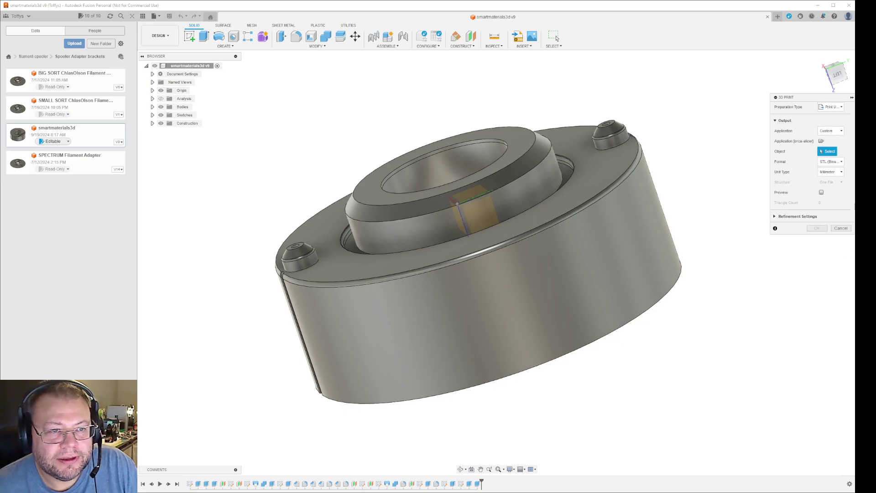
{"action": "left_click", "coordinate": [821, 192]}
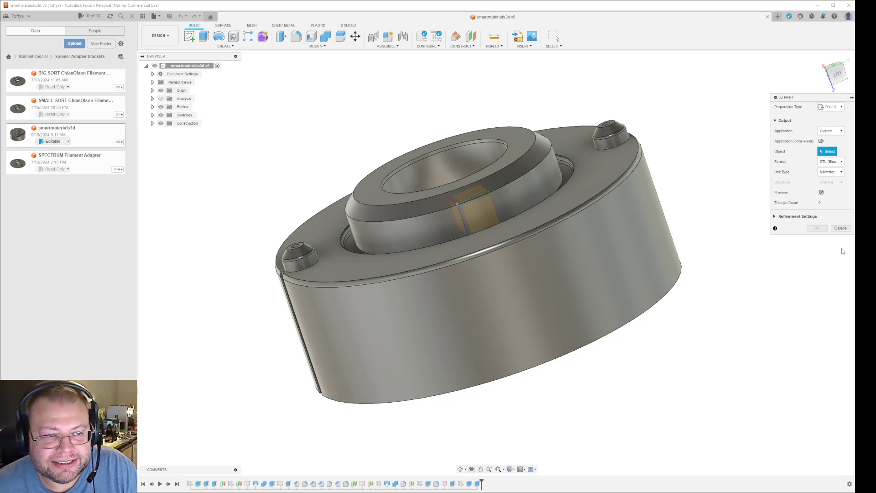
{"action": "left_click", "coordinate": [774, 216]}
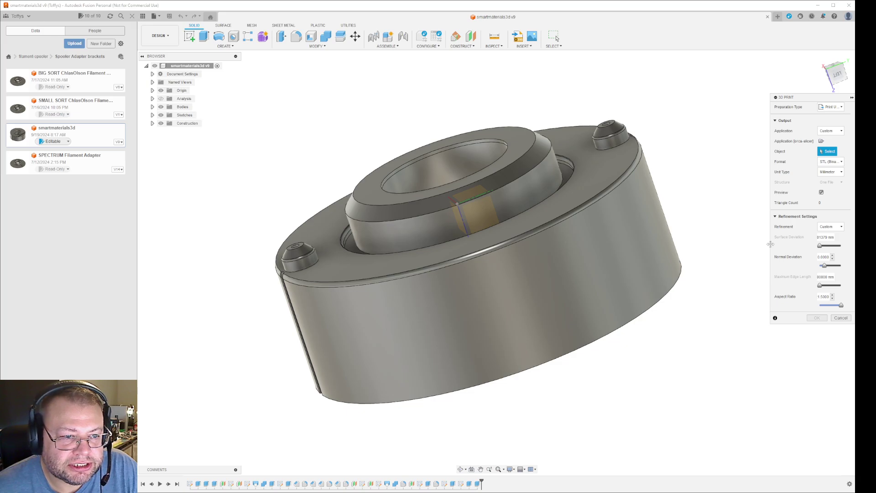
{"action": "left_click_drag", "start_coordinate": [771, 245], "coordinate": [709, 246]}
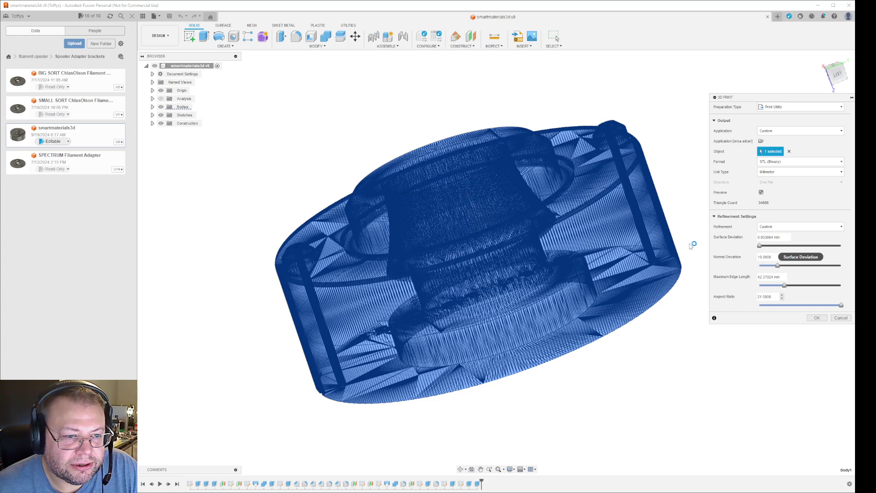
{"action": "left_click", "coordinate": [817, 318]}
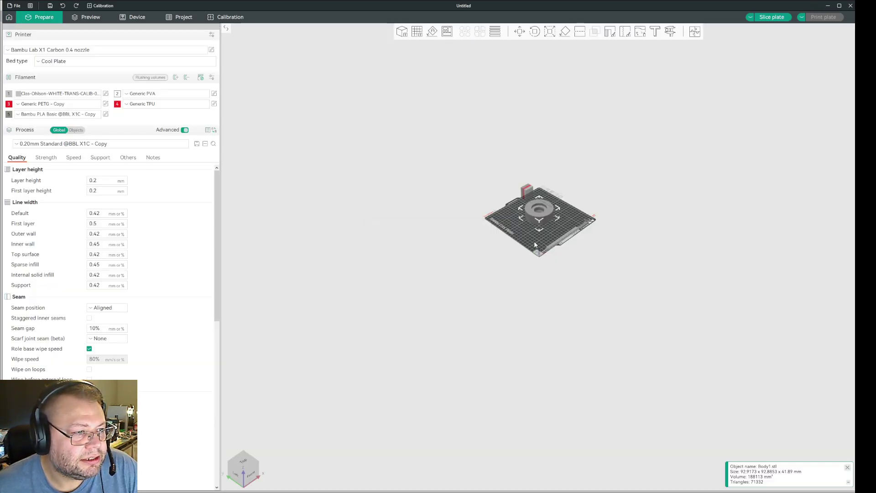
Step: Zoom and tilt to inspect the pegs of the 71,332-triangle Body1.stl, then select it
{"action": "scroll", "coordinate": [538, 249], "scroll_direction": "up", "scroll_amount": 5}
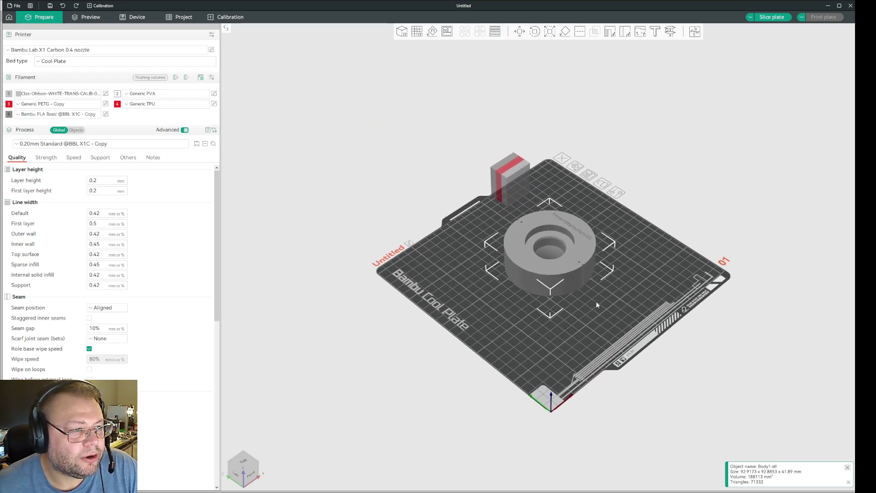
{"action": "scroll", "coordinate": [593, 301], "scroll_direction": "up", "scroll_amount": 3}
{"action": "scroll", "coordinate": [604, 336], "scroll_direction": "up", "scroll_amount": 4}
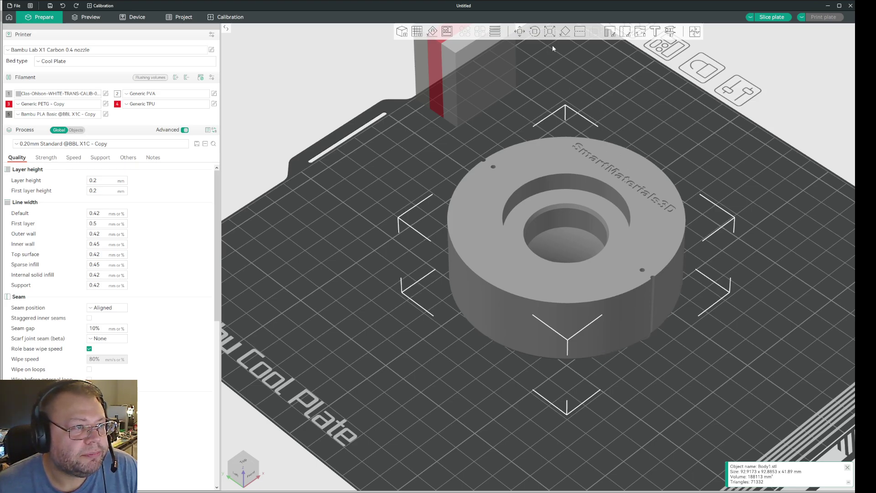
{"action": "key", "text": "Delete"}
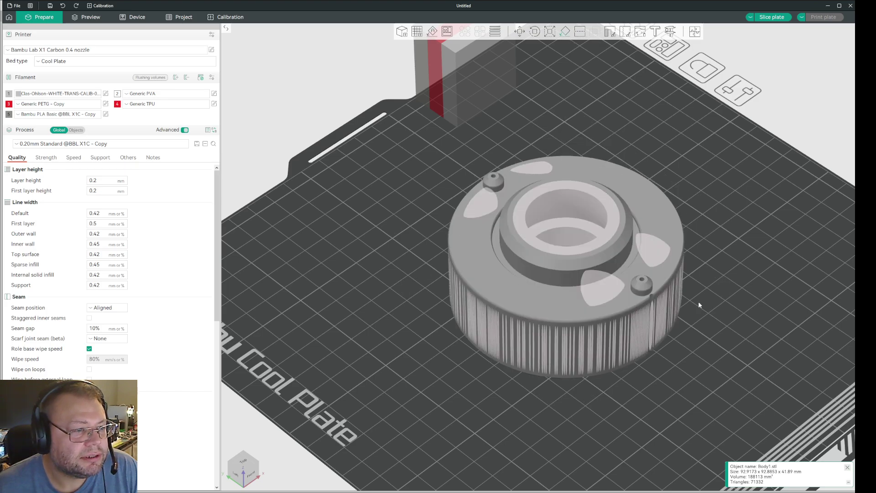
{"action": "scroll", "coordinate": [719, 360], "scroll_direction": "up", "scroll_amount": 5}
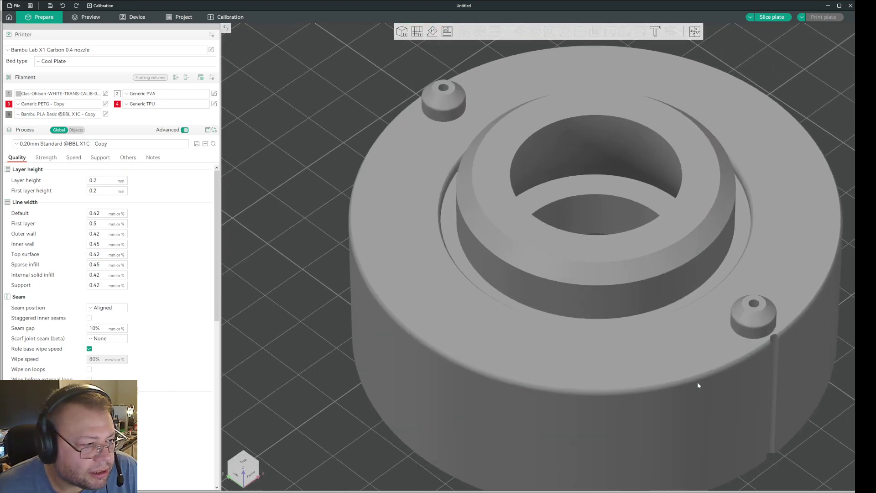
{"action": "left_click_drag", "start_coordinate": [705, 388], "coordinate": [693, 283]}
{"action": "scroll", "coordinate": [690, 267], "scroll_direction": "up", "scroll_amount": 4}
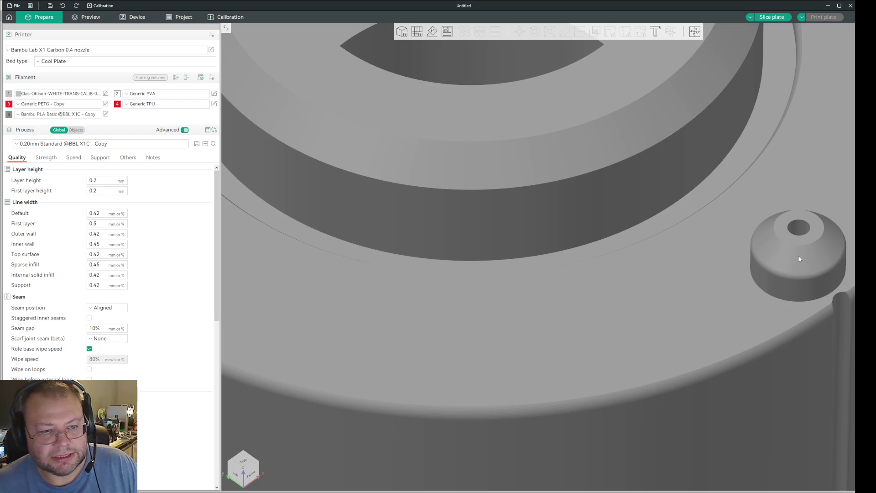
{"action": "scroll", "coordinate": [705, 315], "scroll_direction": "down", "scroll_amount": 8}
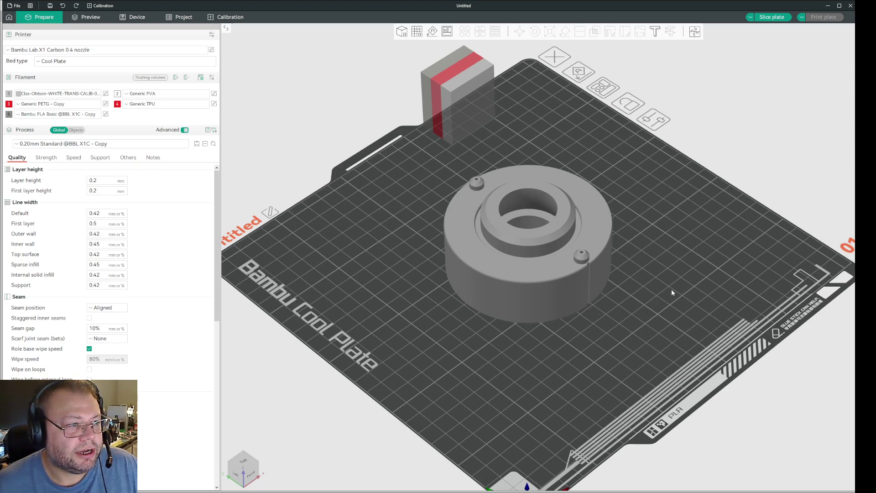
{"action": "left_click", "coordinate": [539, 281]}
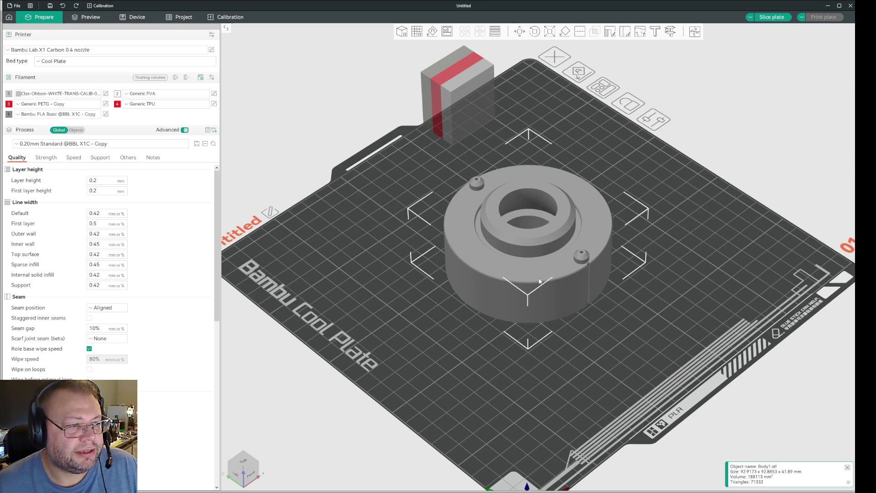
Step: Export the selected model as one STL, overwriting Body1.stl in the stand for spooler folder
{"action": "right_click", "coordinate": [544, 267]}
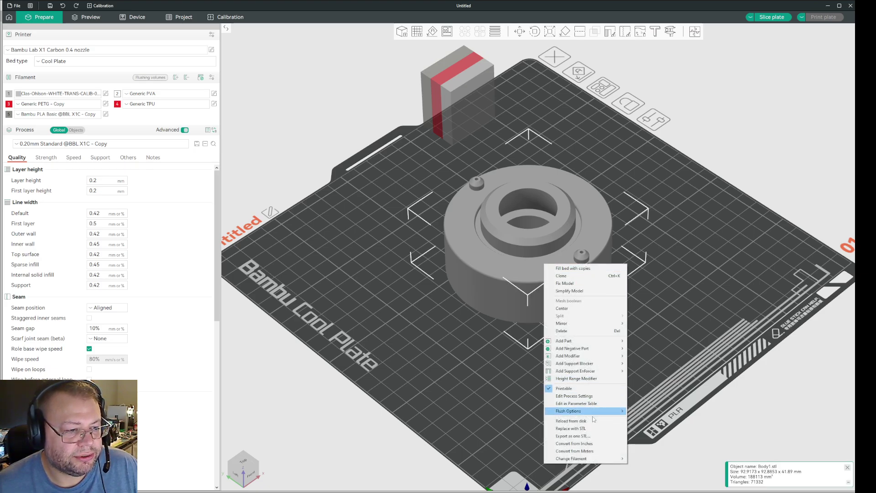
{"action": "left_click", "coordinate": [574, 436]}
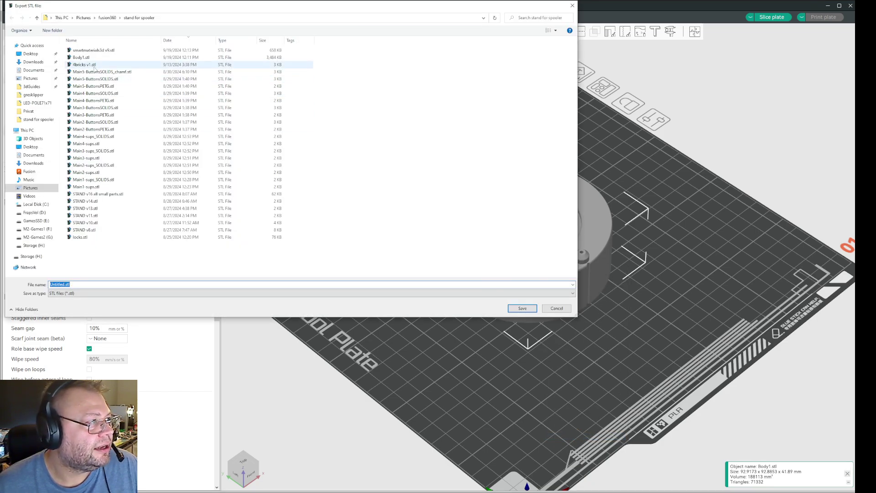
{"action": "left_click", "coordinate": [270, 57]}
{"action": "left_click", "coordinate": [522, 309]}
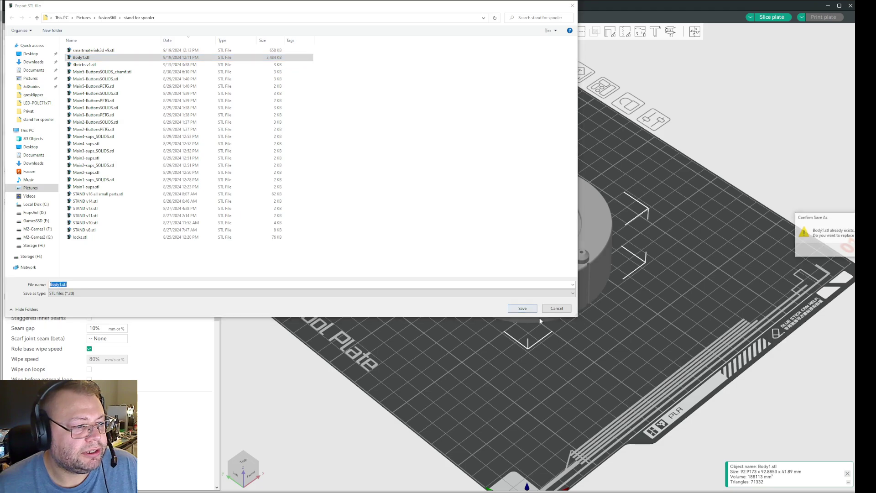
{"action": "left_click", "coordinate": [862, 248]}
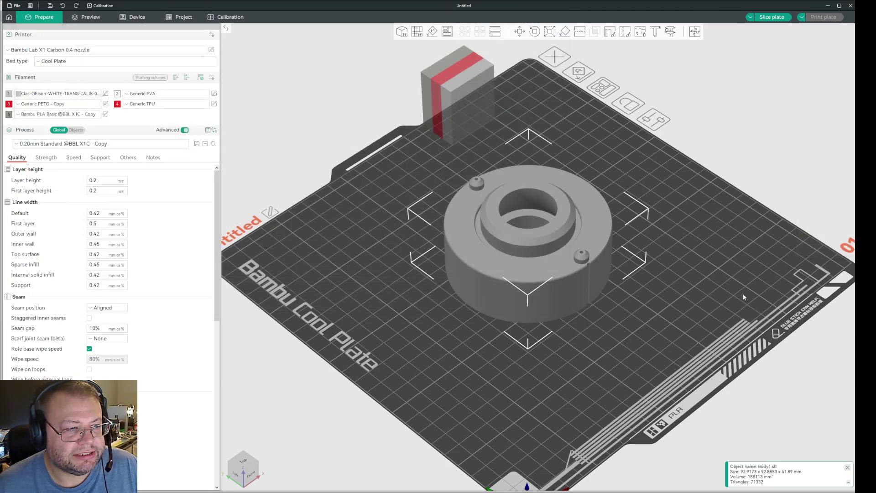
{"action": "left_click", "coordinate": [665, 339]}
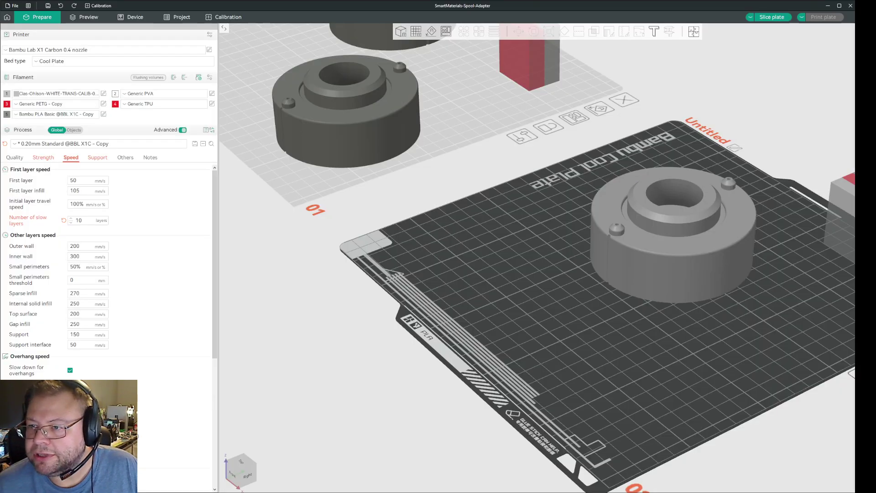
Step: Import Body1.stl into the SmartMaterials-Spool-Adapter project beside the v9 adapter
{"action": "scroll", "coordinate": [508, 363], "scroll_direction": "up", "scroll_amount": 8}
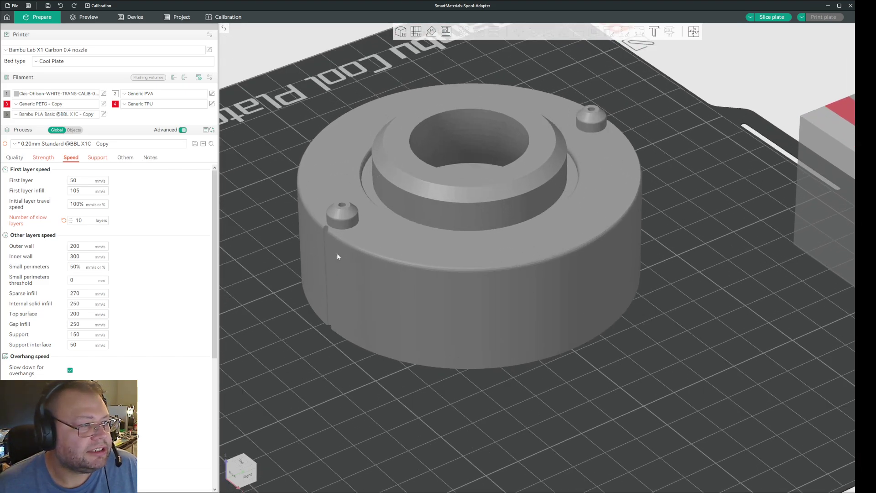
{"action": "left_click", "coordinate": [498, 280]}
{"action": "scroll", "coordinate": [497, 280], "scroll_direction": "down", "scroll_amount": 5}
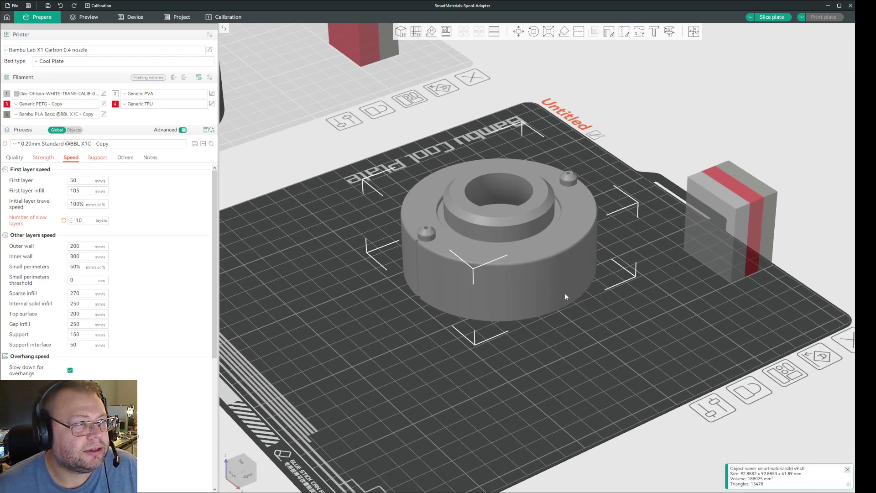
{"action": "left_click", "coordinate": [355, 282]}
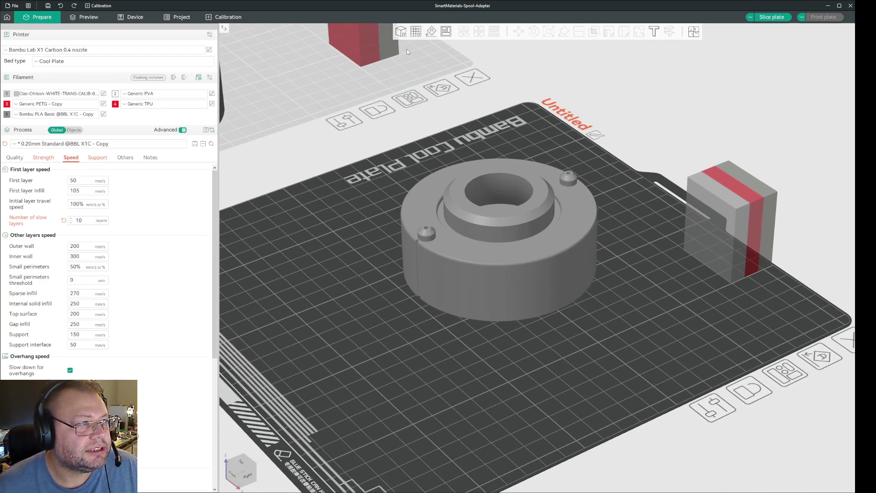
{"action": "left_click", "coordinate": [401, 31]}
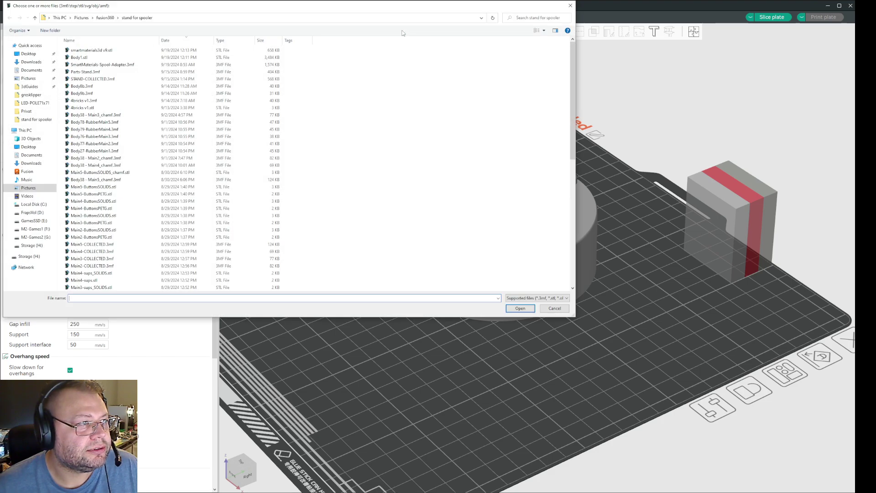
{"action": "left_click", "coordinate": [96, 57]}
{"action": "left_click", "coordinate": [520, 308]}
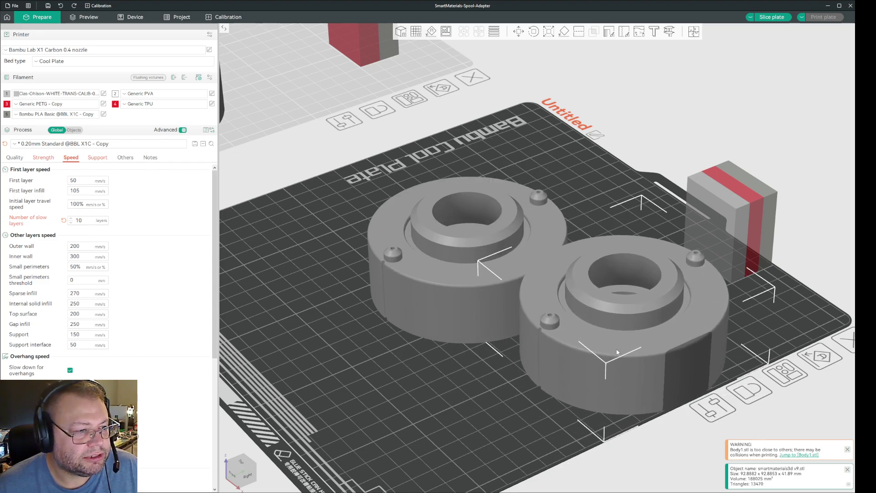
Step: Auto-arrange the two adapters and drag the right one fully back onto the plate
{"action": "key", "text": "a"}
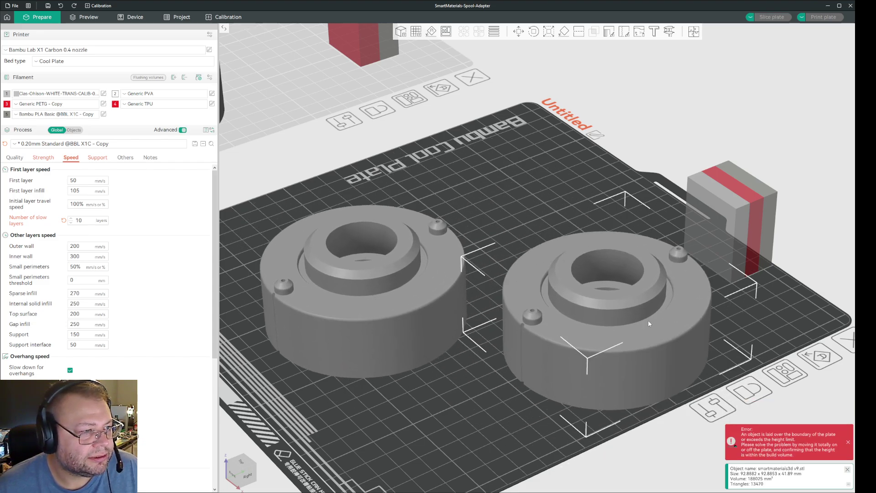
{"action": "left_click_drag", "start_coordinate": [647, 319], "coordinate": [614, 275]}
{"action": "scroll", "coordinate": [654, 289], "scroll_direction": "up", "scroll_amount": 5}
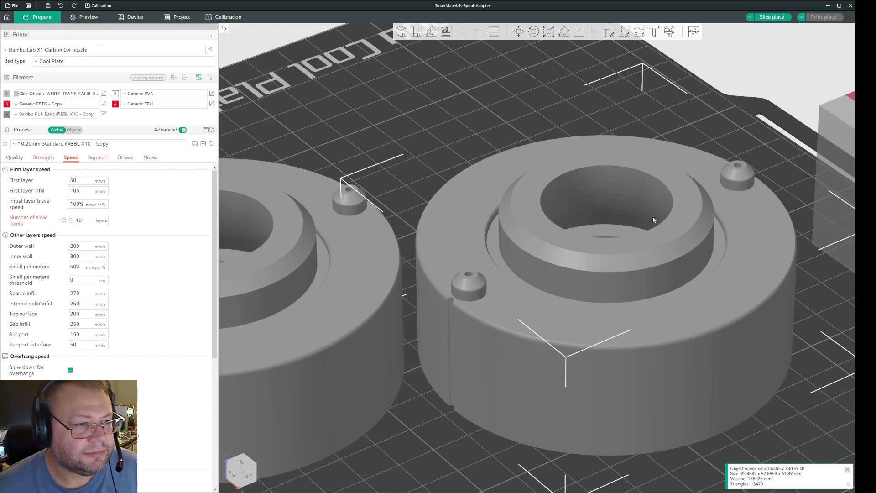
{"action": "scroll", "coordinate": [664, 220], "scroll_direction": "up", "scroll_amount": 5}
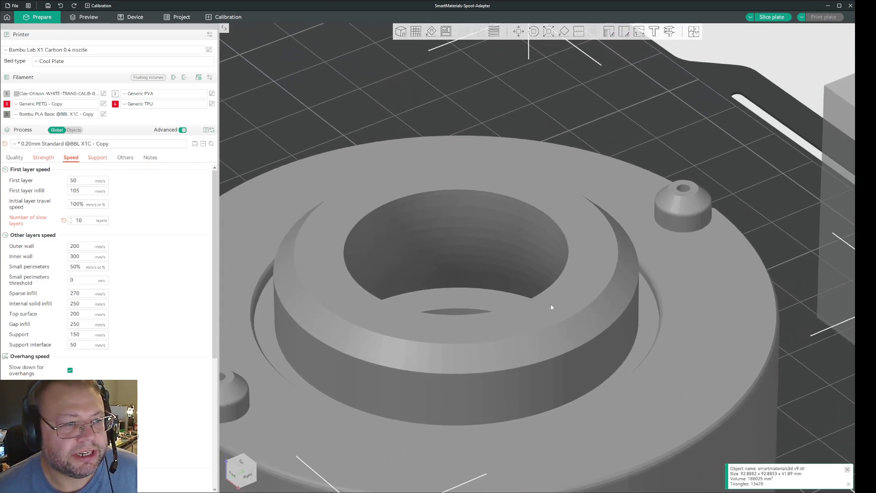
{"action": "scroll", "coordinate": [542, 313], "scroll_direction": "up", "scroll_amount": 2}
{"action": "scroll", "coordinate": [721, 260], "scroll_direction": "up", "scroll_amount": 3}
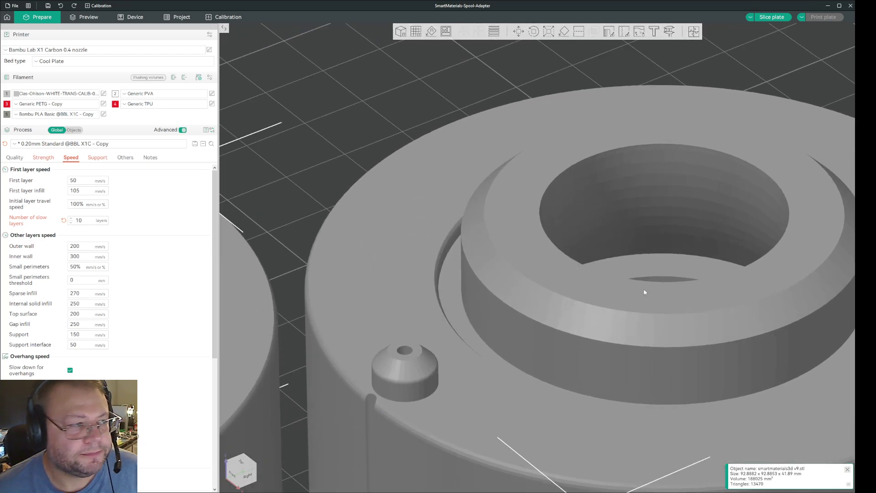
Step: Zoom in to compare both mesh surfaces, select Body1.stl, then minimize Bambu Studio
{"action": "scroll", "coordinate": [644, 292], "scroll_direction": "down", "scroll_amount": 5}
{"action": "scroll", "coordinate": [547, 257], "scroll_direction": "up", "scroll_amount": 4}
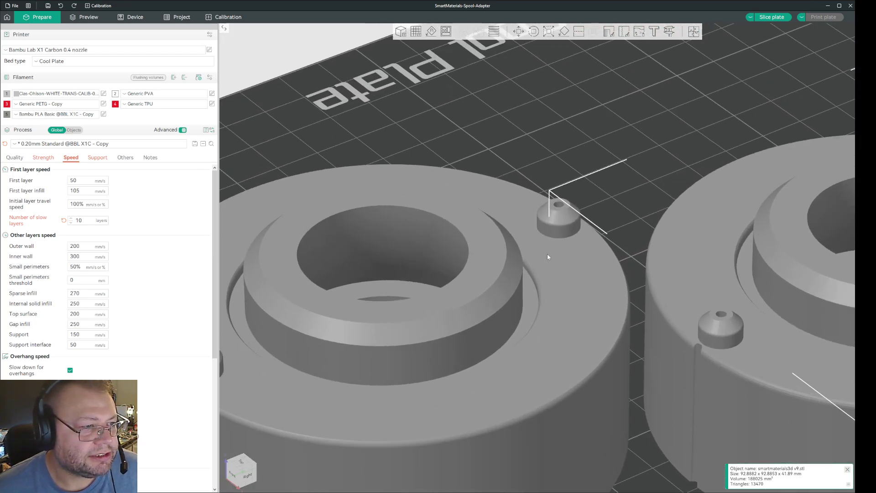
{"action": "scroll", "coordinate": [548, 257], "scroll_direction": "up", "scroll_amount": 4}
{"action": "scroll", "coordinate": [595, 180], "scroll_direction": "up", "scroll_amount": 2}
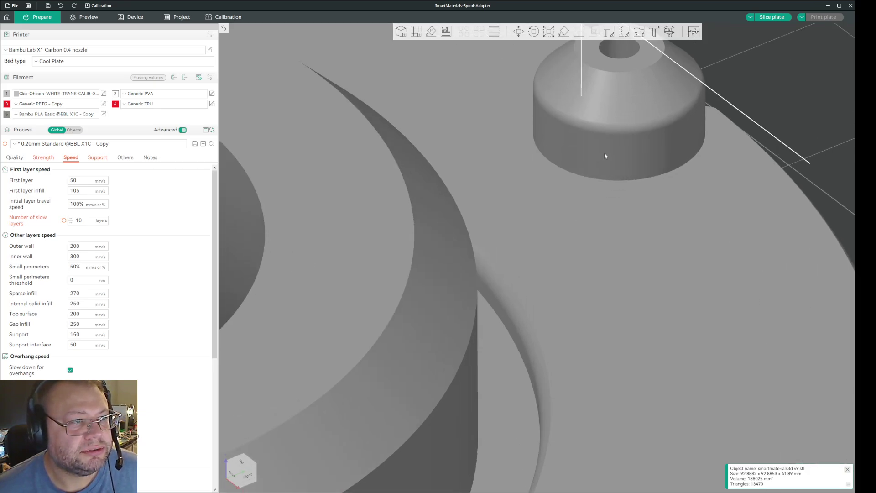
{"action": "scroll", "coordinate": [620, 174], "scroll_direction": "down", "scroll_amount": 5}
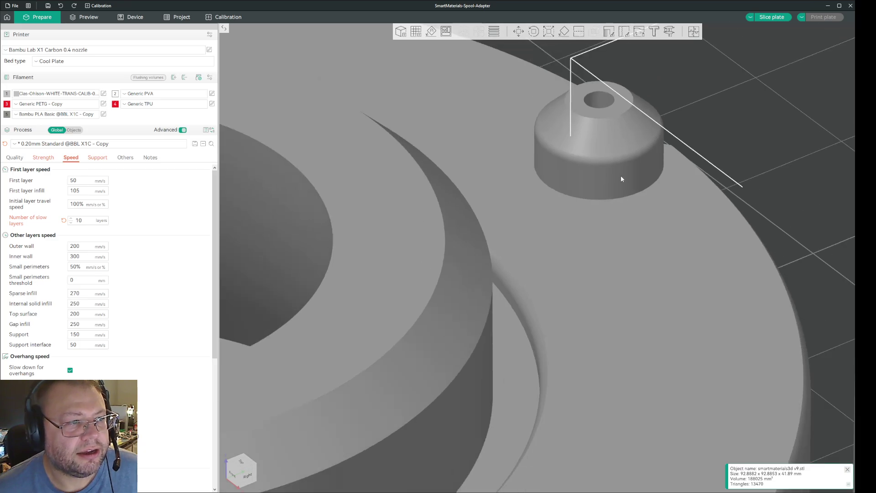
{"action": "scroll", "coordinate": [618, 178], "scroll_direction": "down", "scroll_amount": 4}
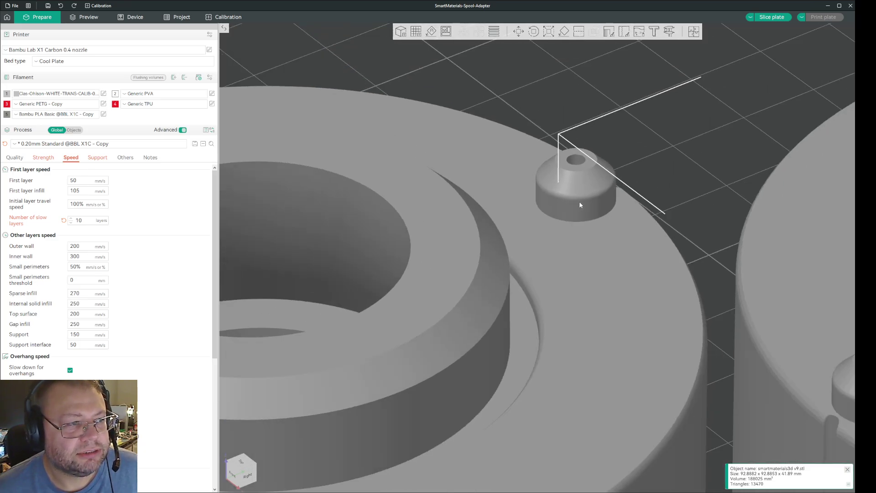
{"action": "scroll", "coordinate": [553, 224], "scroll_direction": "down", "scroll_amount": 3}
{"action": "scroll", "coordinate": [553, 228], "scroll_direction": "down", "scroll_amount": 3}
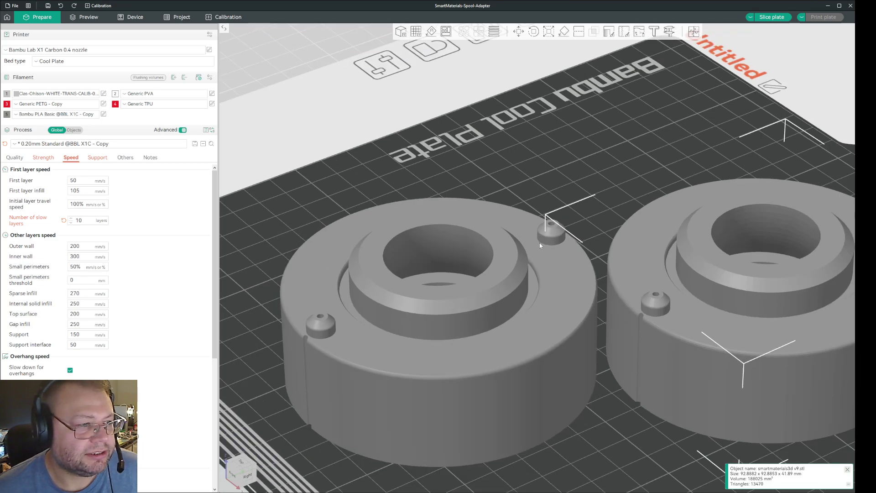
{"action": "left_click", "coordinate": [517, 345]}
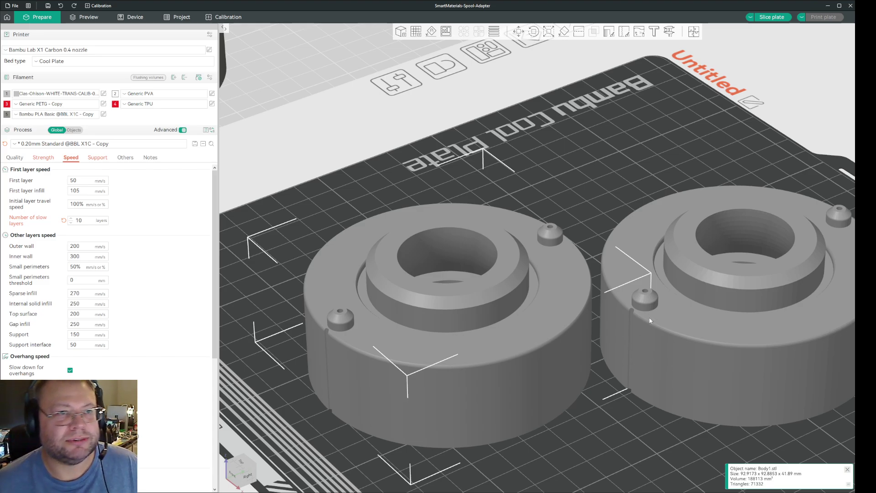
{"action": "left_click", "coordinate": [827, 5]}
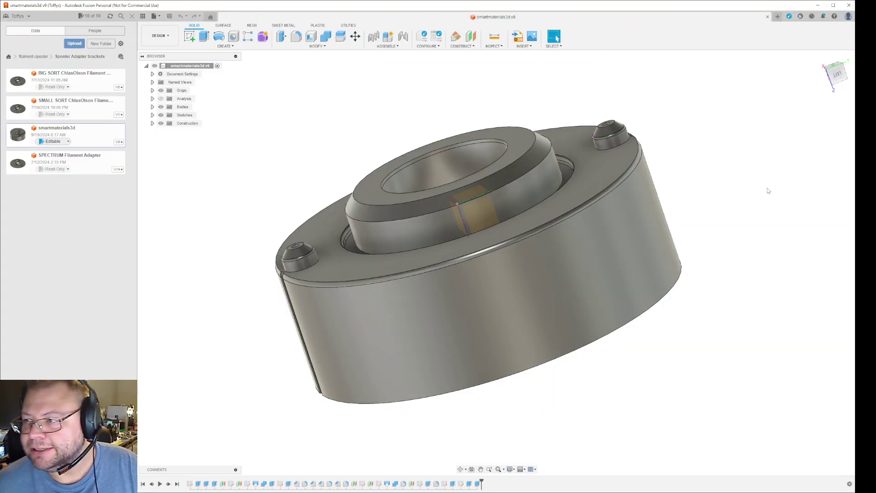
Step: Start a 3D Print export with Preparation Type Export and the adapter body selected
{"action": "left_click", "coordinate": [155, 16]}
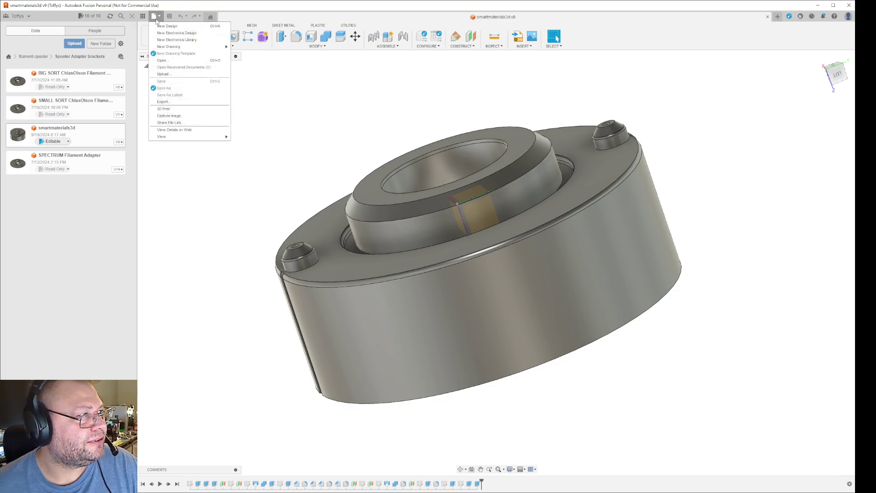
{"action": "left_click", "coordinate": [178, 112]}
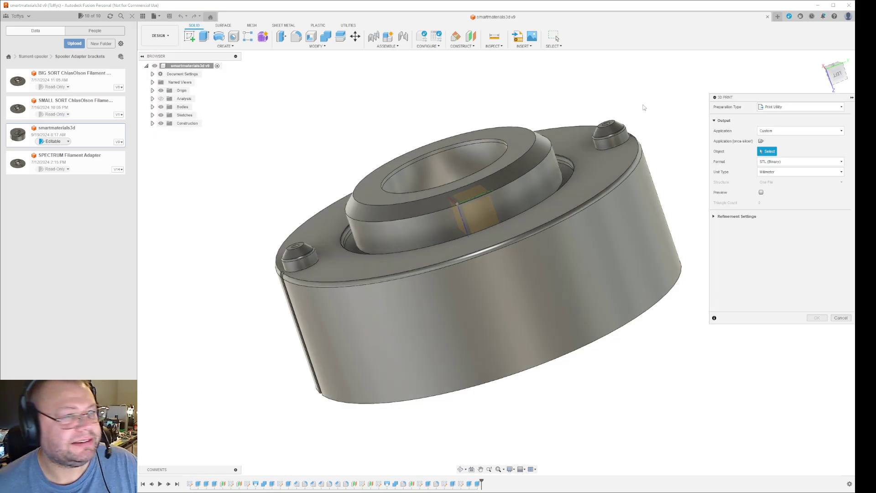
{"action": "left_click", "coordinate": [781, 109]}
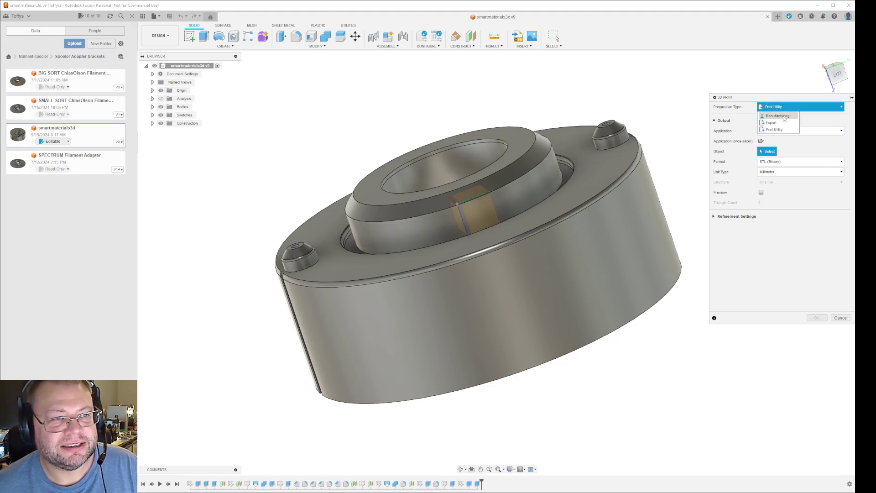
{"action": "left_click", "coordinate": [783, 116]}
{"action": "left_click", "coordinate": [795, 106]}
{"action": "left_click", "coordinate": [771, 123]}
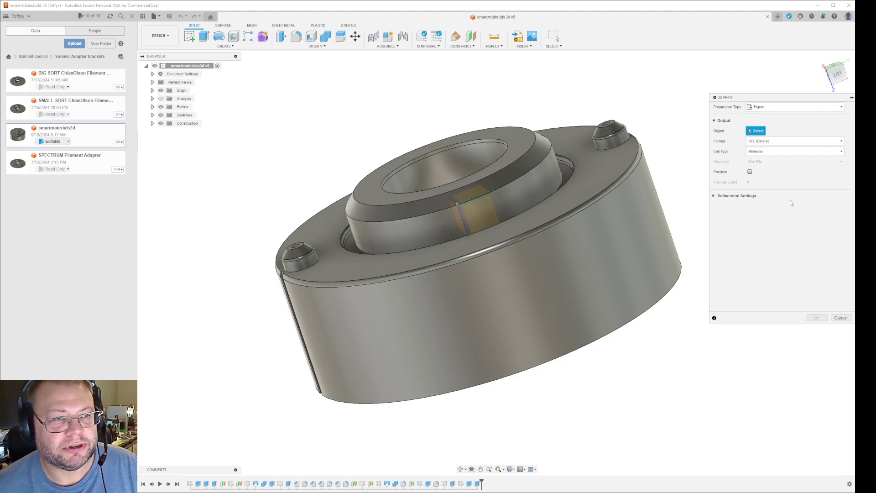
{"action": "left_click", "coordinate": [608, 204]}
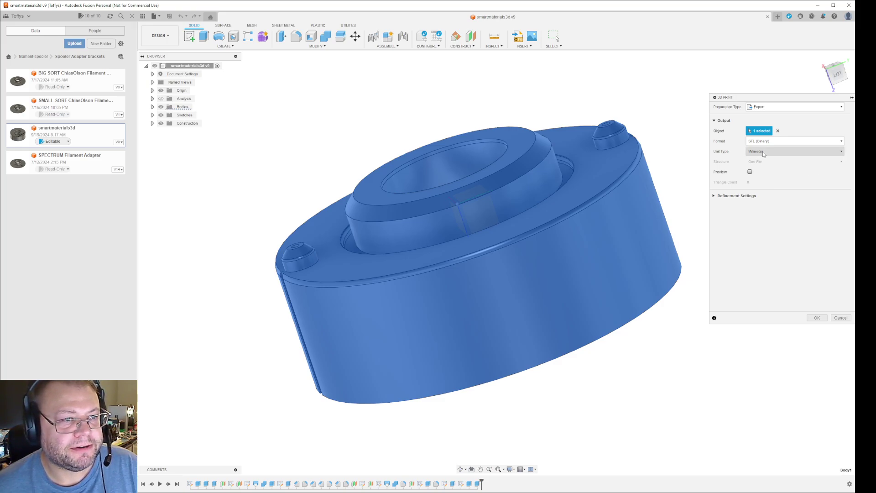
Step: Loosen Surface Deviation to roughly halve the triangles and save the mesh as Body1final STL
{"action": "left_click", "coordinate": [750, 171]}
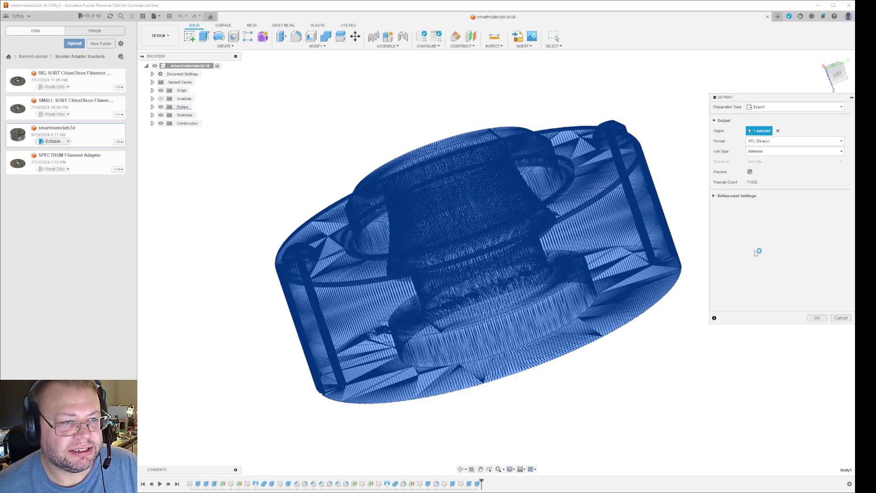
{"action": "left_click", "coordinate": [715, 196]}
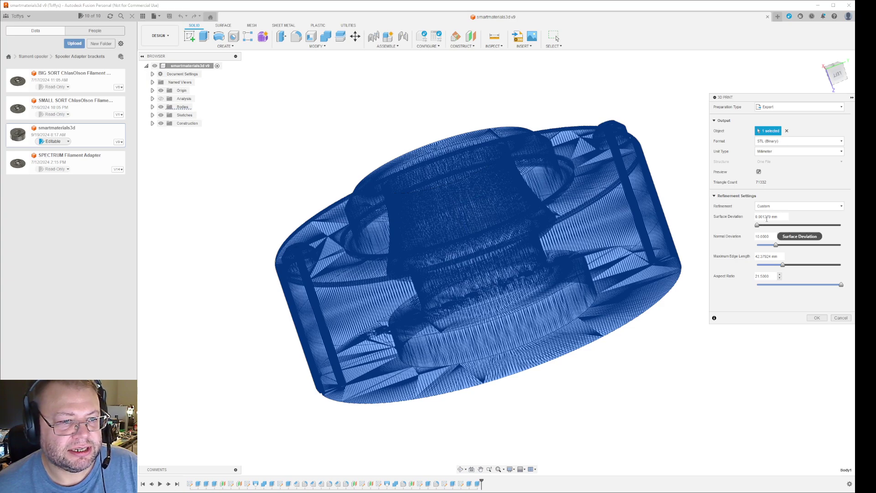
{"action": "left_click_drag", "start_coordinate": [757, 225], "coordinate": [740, 225]}
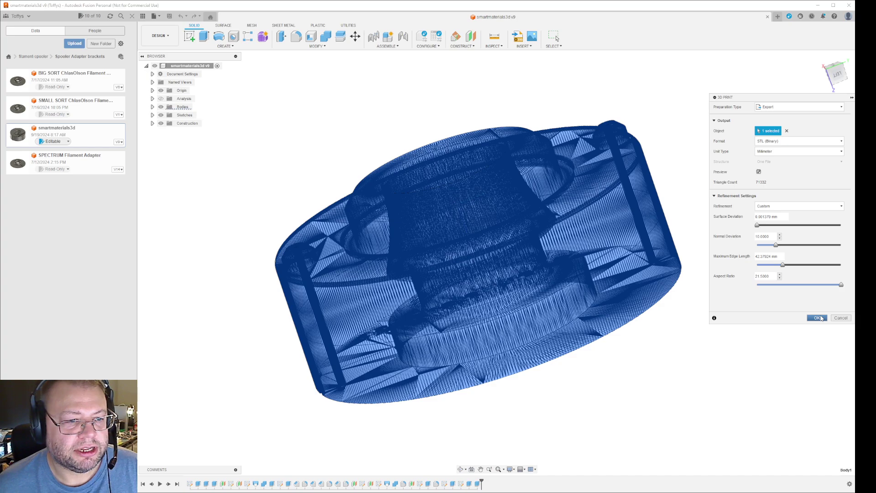
{"action": "left_click", "coordinate": [816, 318]}
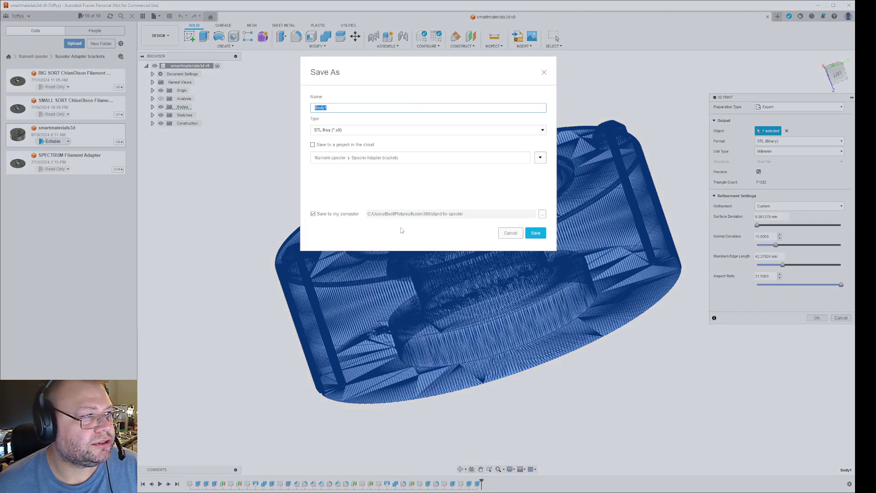
{"action": "left_click", "coordinate": [340, 109]}
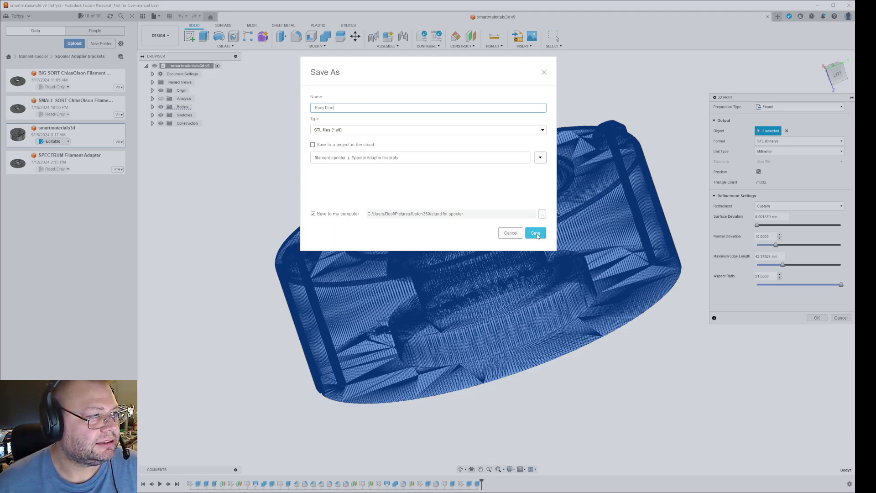
{"action": "left_click", "coordinate": [536, 234]}
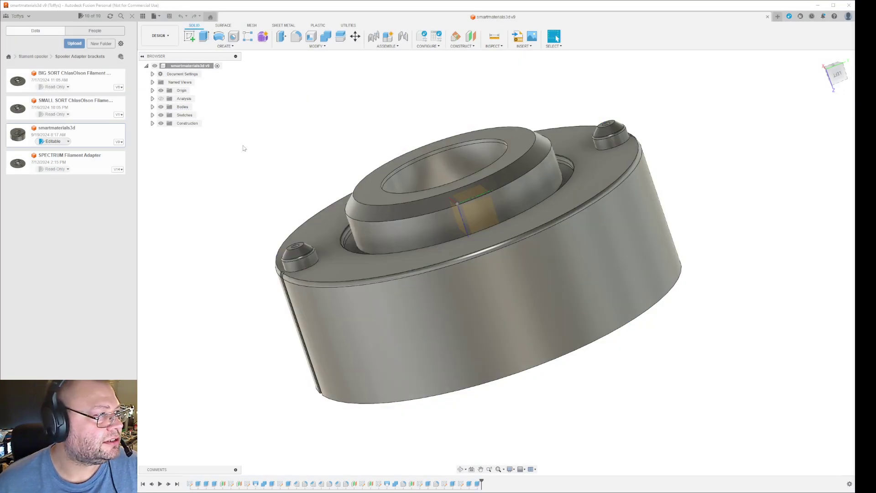
Step: Select Body1, Body3 and Body4, review 3D Print settings for Body4, then cancel
{"action": "left_click", "coordinate": [153, 107]}
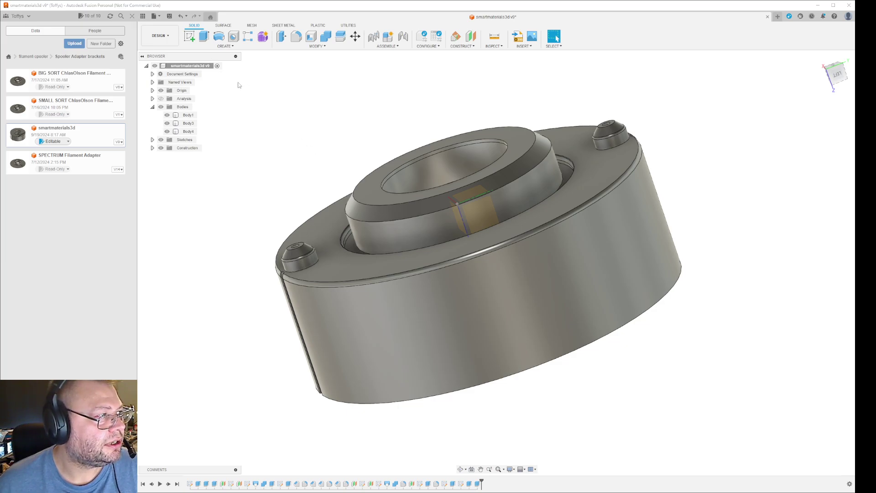
{"action": "left_click", "coordinate": [187, 115]}
{"action": "left_click", "coordinate": [189, 131], "text": "shift"}
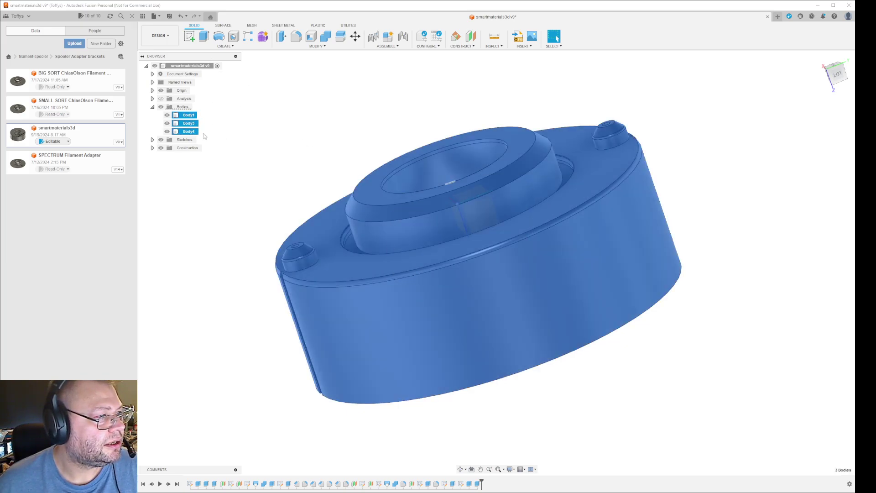
{"action": "left_click", "coordinate": [154, 16]}
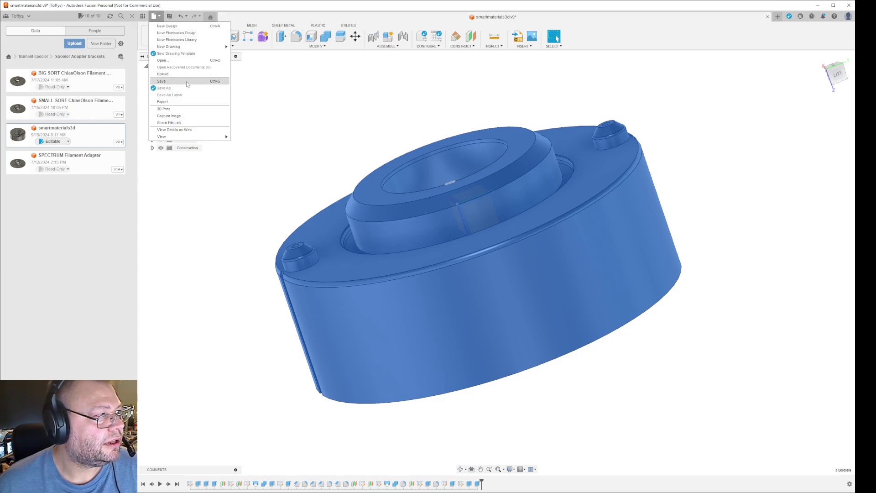
{"action": "left_click", "coordinate": [170, 109]}
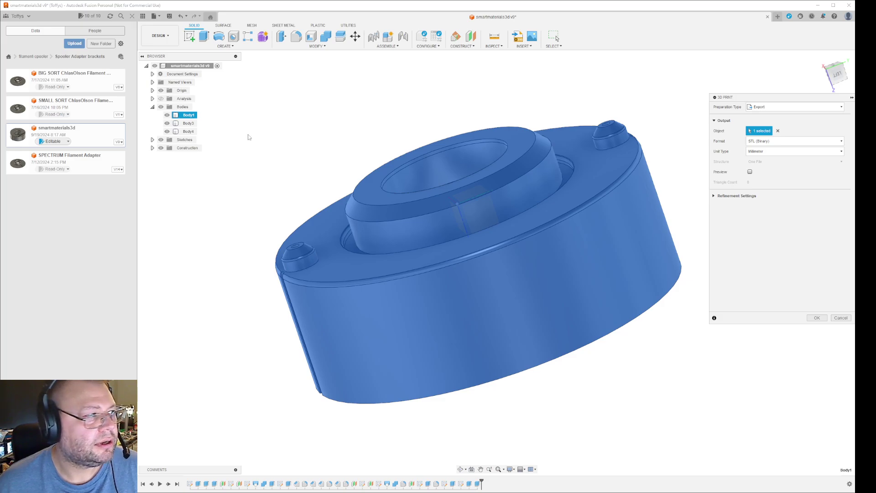
{"action": "left_click", "coordinate": [189, 132]}
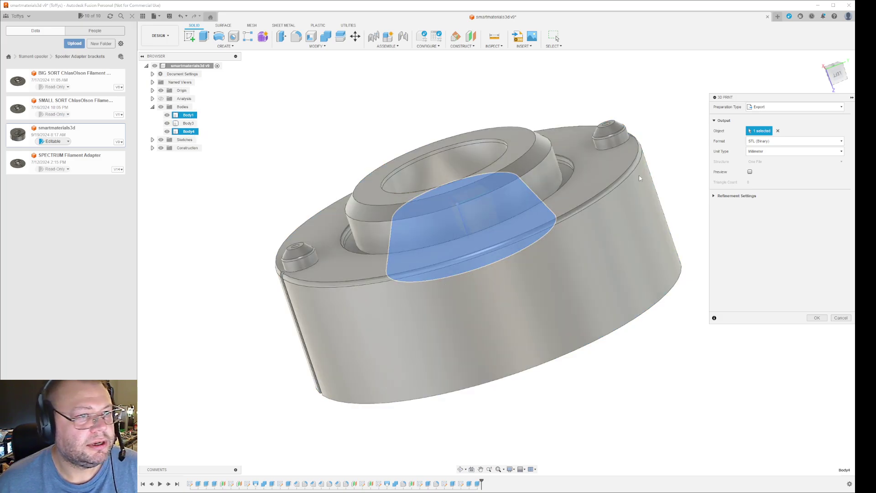
{"action": "left_click", "coordinate": [840, 318]}
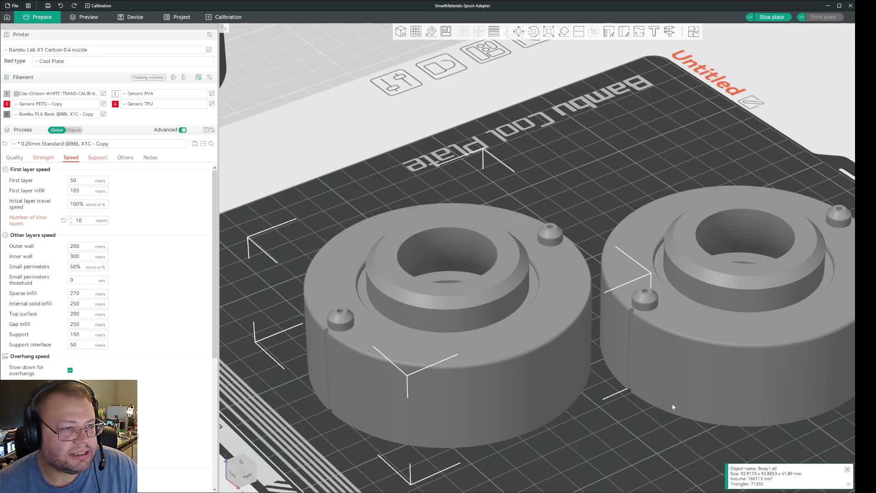
Step: Assign a red filament to the right spool adapter via Change Filament
{"action": "left_click", "coordinate": [672, 407]}
{"action": "right_click", "coordinate": [708, 350]}
{"action": "mouse_move", "coordinate": [742, 345]}
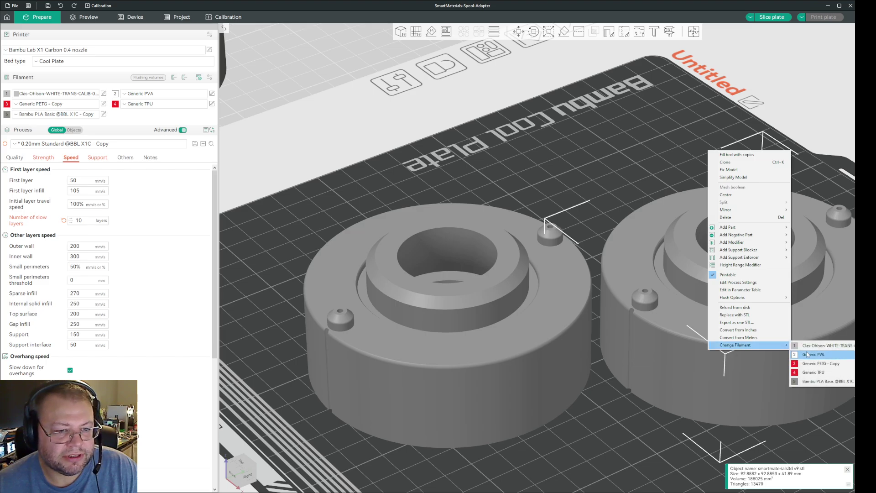
{"action": "left_click", "coordinate": [812, 372]}
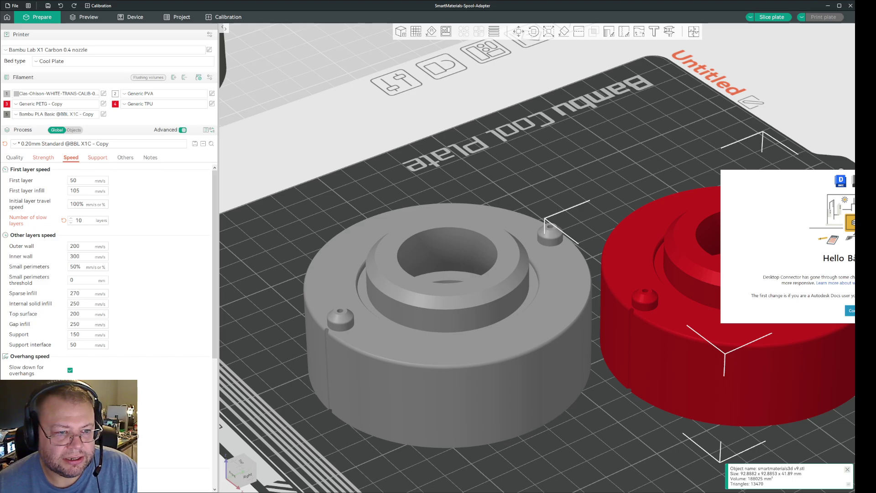
Step: Dismiss the Desktop Connector notice, give the left adapter a light grey filament, and move it back
{"action": "left_click", "coordinate": [848, 311]}
{"action": "right_click", "coordinate": [509, 347]}
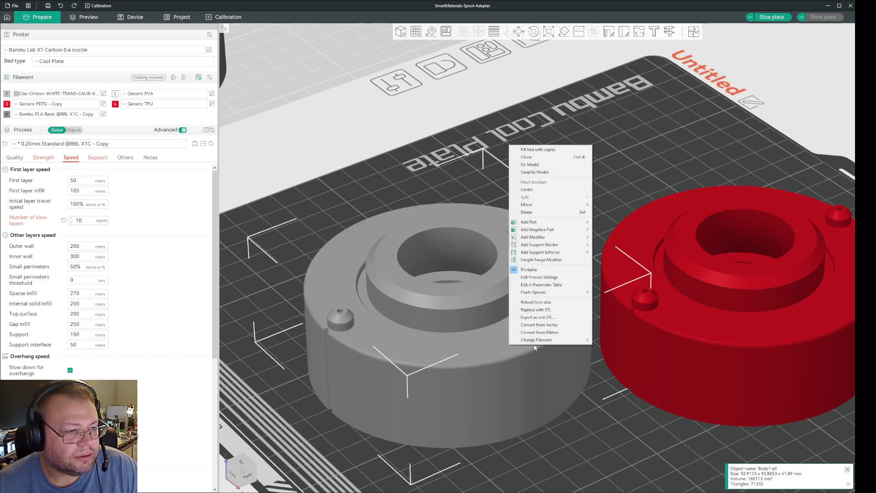
{"action": "mouse_move", "coordinate": [538, 343]}
{"action": "left_click", "coordinate": [603, 350]}
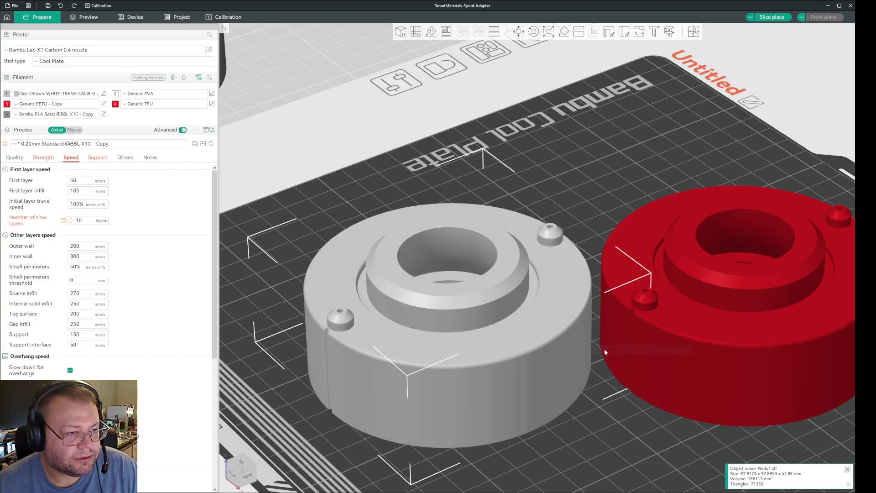
{"action": "left_click_drag", "start_coordinate": [471, 338], "coordinate": [464, 355]}
Step: Import Body1fine.stl onto the plate with Ctrl+I and drag it across
{"action": "key", "text": "ctrl+i"}
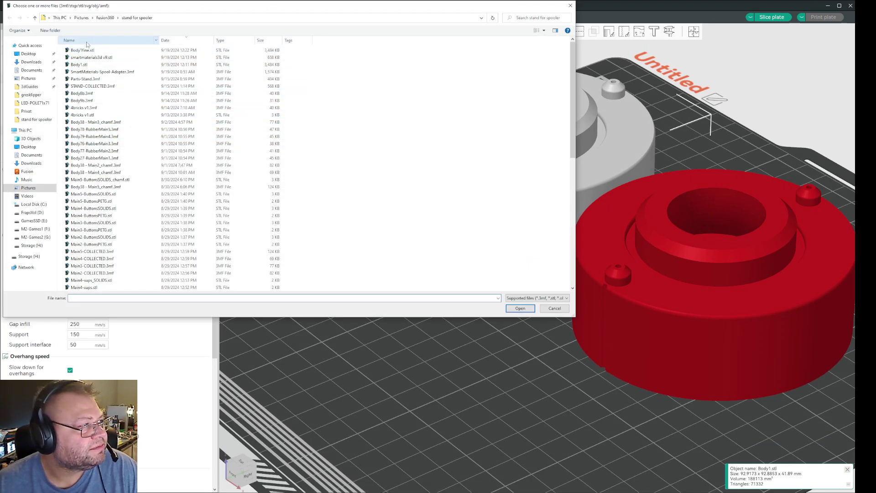
{"action": "double_click", "coordinate": [82, 52]}
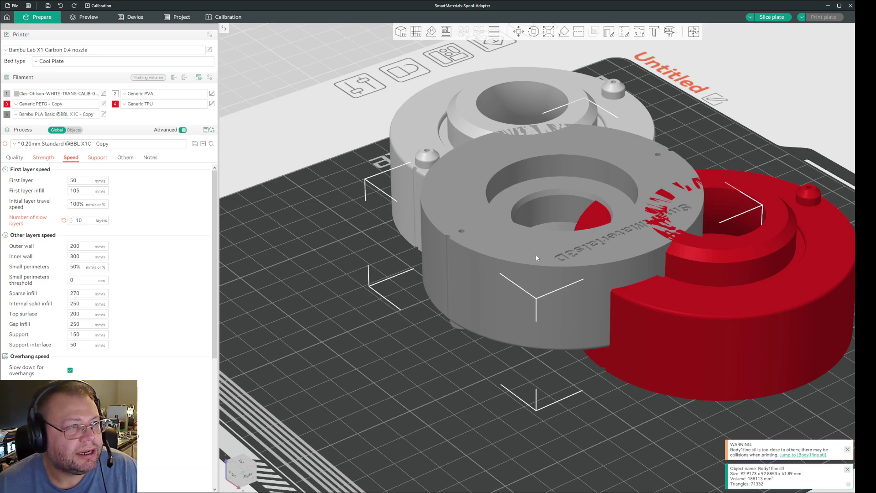
{"action": "left_click_drag", "start_coordinate": [538, 256], "coordinate": [513, 270]}
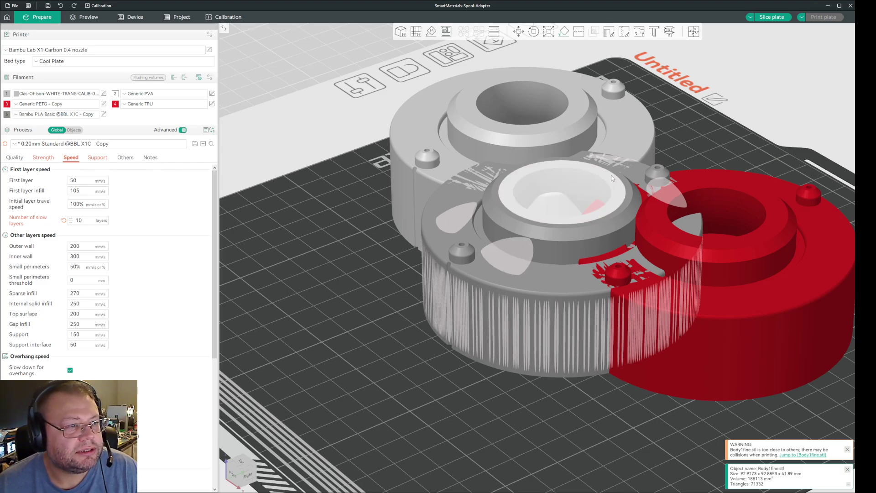
Step: Move the new adapter clear of the other two and zoom in to inspect it
{"action": "left_click_drag", "start_coordinate": [577, 246], "coordinate": [478, 344]}
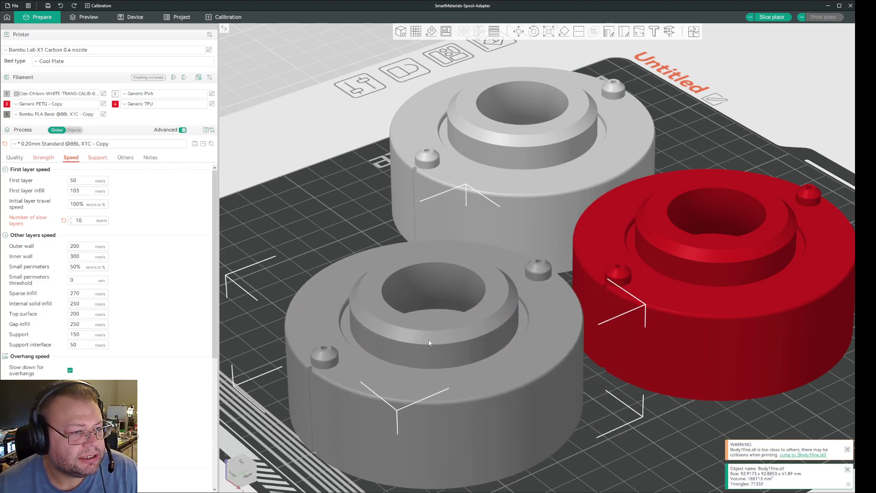
{"action": "scroll", "coordinate": [531, 336], "scroll_direction": "up", "scroll_amount": 10}
{"action": "scroll", "coordinate": [532, 336], "scroll_direction": "up", "scroll_amount": 3}
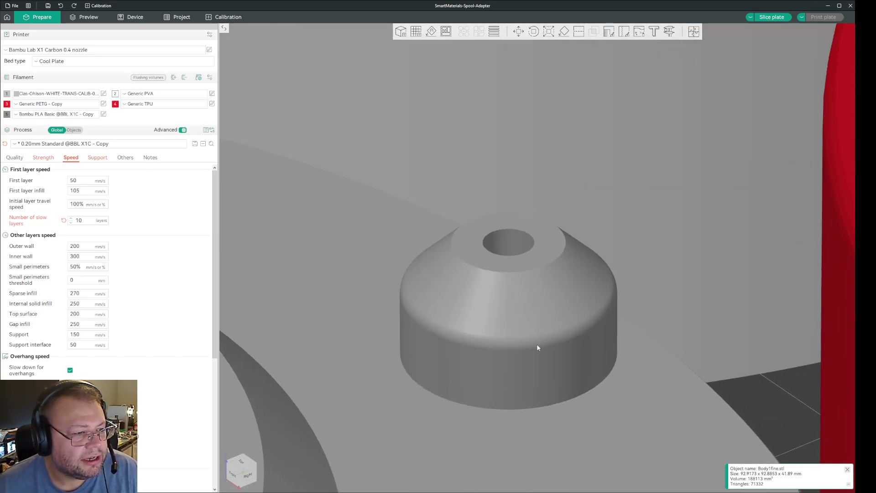
{"action": "scroll", "coordinate": [537, 347], "scroll_direction": "up", "scroll_amount": 5}
{"action": "scroll", "coordinate": [535, 351], "scroll_direction": "down", "scroll_amount": 10}
{"action": "scroll", "coordinate": [462, 231], "scroll_direction": "down", "scroll_amount": 3}
{"action": "scroll", "coordinate": [415, 183], "scroll_direction": "up", "scroll_amount": 8}
{"action": "scroll", "coordinate": [447, 215], "scroll_direction": "down", "scroll_amount": 4}
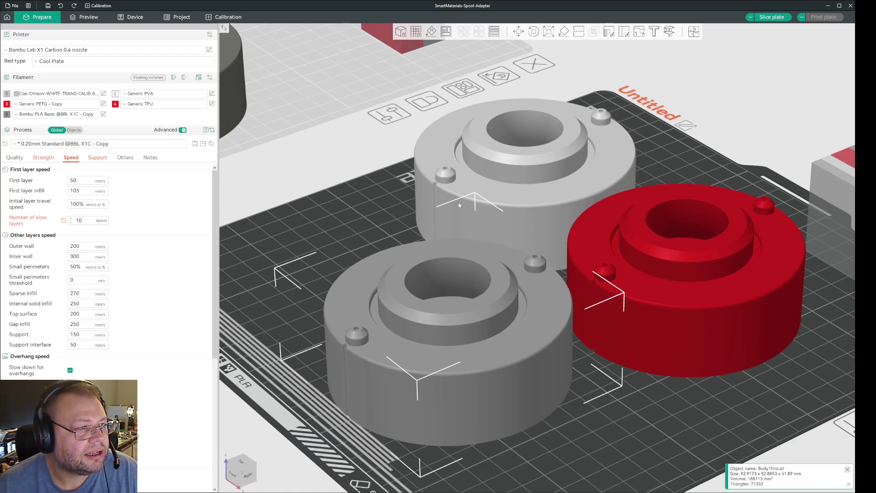
Step: Slide the two grey adapters and the red adapter close together on the plate
{"action": "middle_click_drag", "start_coordinate": [523, 297], "coordinate": [612, 349]}
{"action": "left_click_drag", "start_coordinate": [609, 331], "coordinate": [493, 247]}
{"action": "left_click_drag", "start_coordinate": [774, 301], "coordinate": [646, 254]}
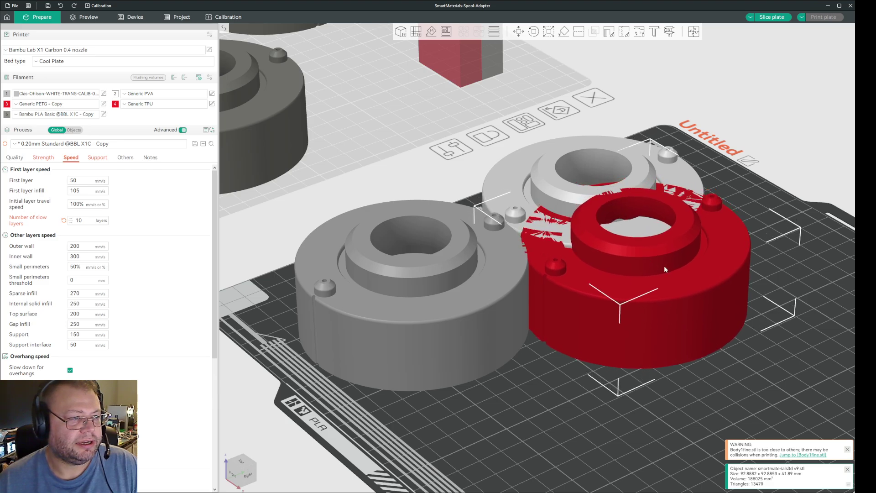
{"action": "left_click_drag", "start_coordinate": [259, 98], "coordinate": [657, 416]}
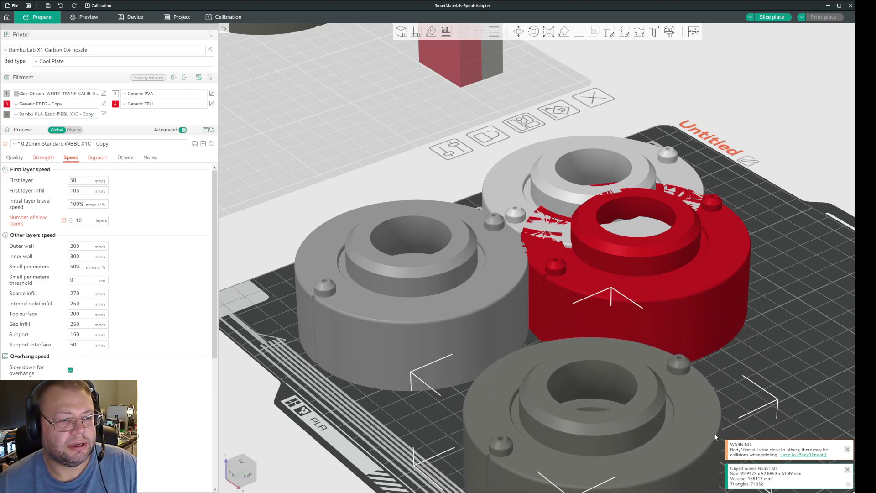
{"action": "scroll", "coordinate": [713, 433], "scroll_direction": "down", "scroll_amount": 5}
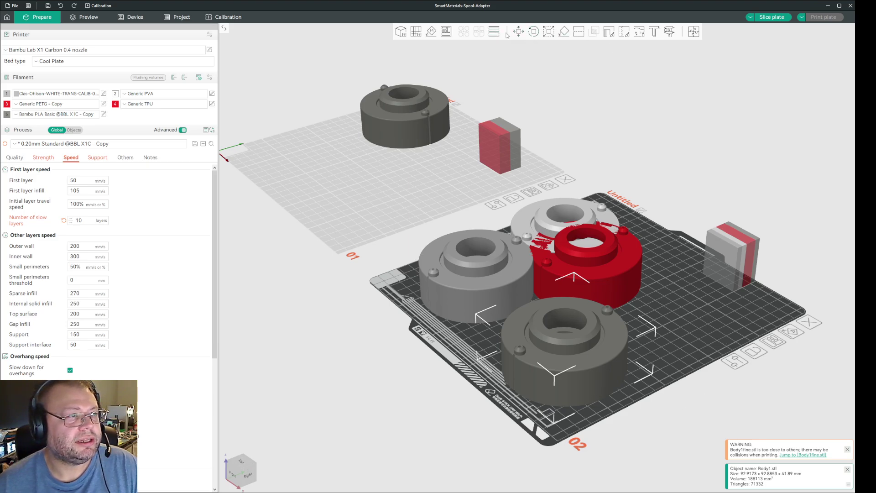
Step: Rotate the front Body1.stl adapter about its vertical axis to 72.69° Z
{"action": "left_click", "coordinate": [533, 32]}
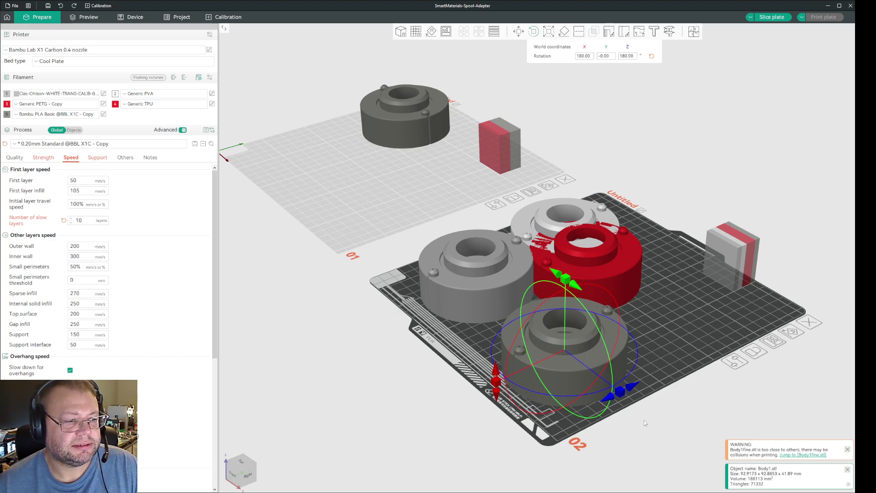
{"action": "left_click_drag", "start_coordinate": [621, 389], "coordinate": [708, 317]}
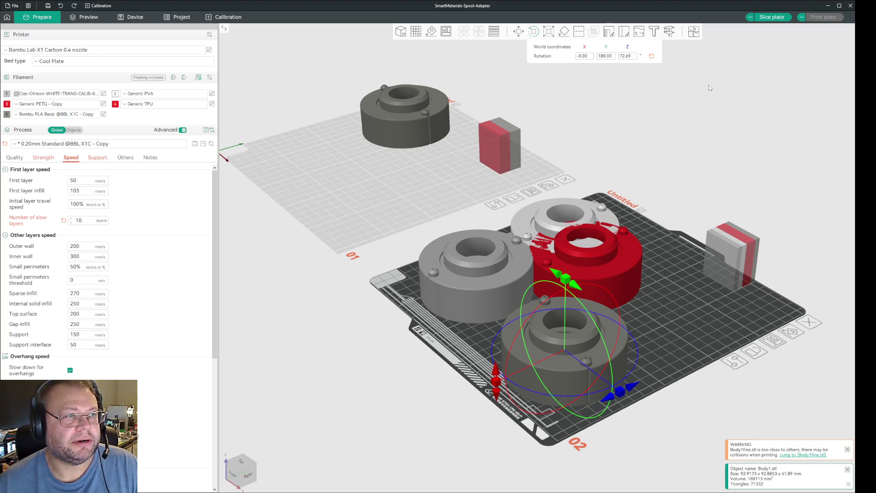
{"action": "left_click", "coordinate": [537, 33]}
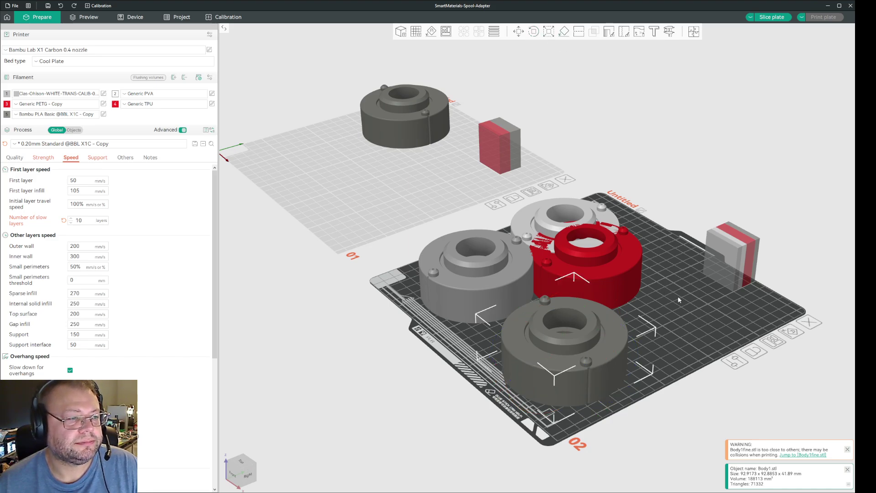
{"action": "left_click", "coordinate": [715, 310]}
{"action": "scroll", "coordinate": [544, 327], "scroll_direction": "up", "scroll_amount": 5}
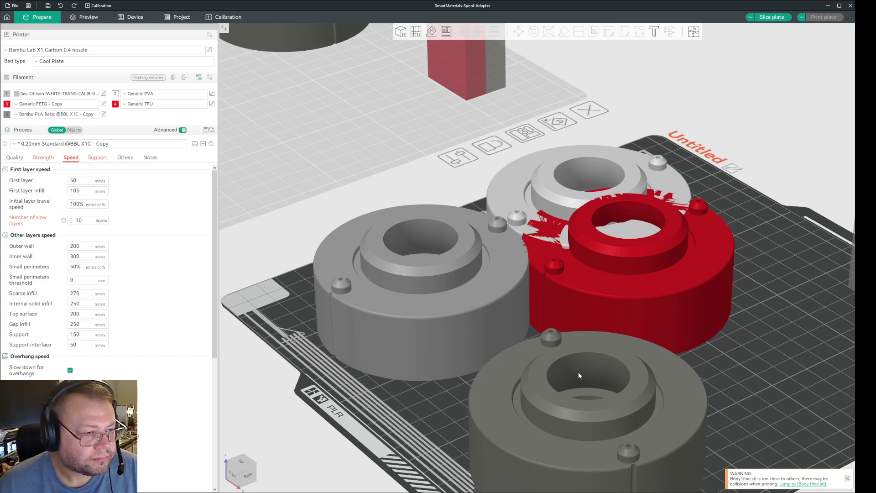
{"action": "left_click", "coordinate": [573, 371]}
{"action": "scroll", "coordinate": [561, 346], "scroll_direction": "up", "scroll_amount": 5}
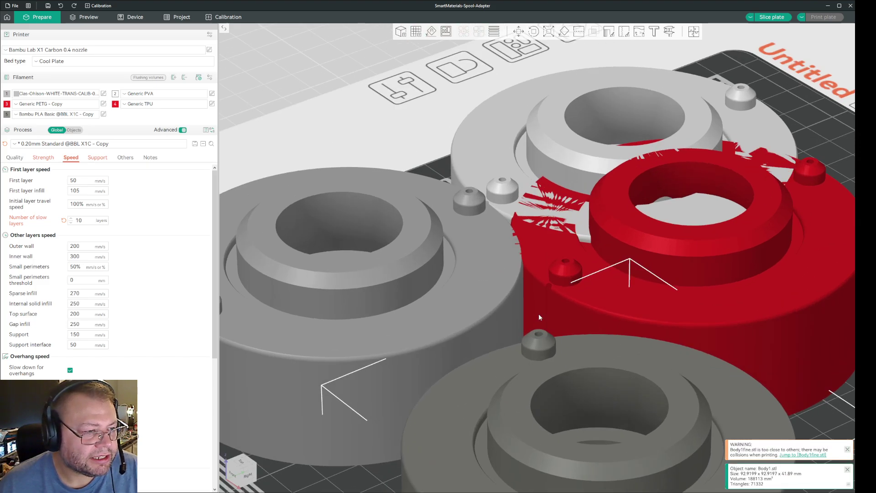
{"action": "scroll", "coordinate": [543, 329], "scroll_direction": "up", "scroll_amount": 4}
{"action": "scroll", "coordinate": [590, 438], "scroll_direction": "down", "scroll_amount": 5}
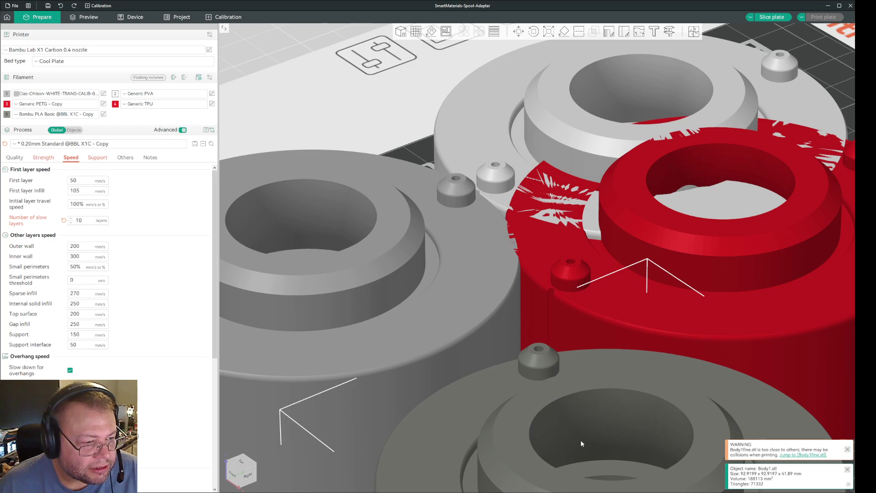
{"action": "scroll", "coordinate": [582, 443], "scroll_direction": "up", "scroll_amount": 3}
{"action": "middle_click_drag", "start_coordinate": [611, 434], "coordinate": [584, 297]}
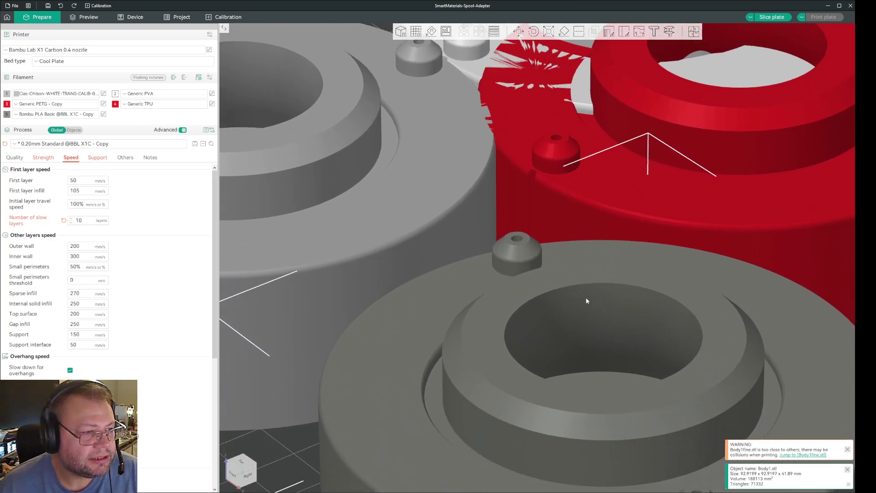
{"action": "scroll", "coordinate": [538, 338], "scroll_direction": "up", "scroll_amount": 6}
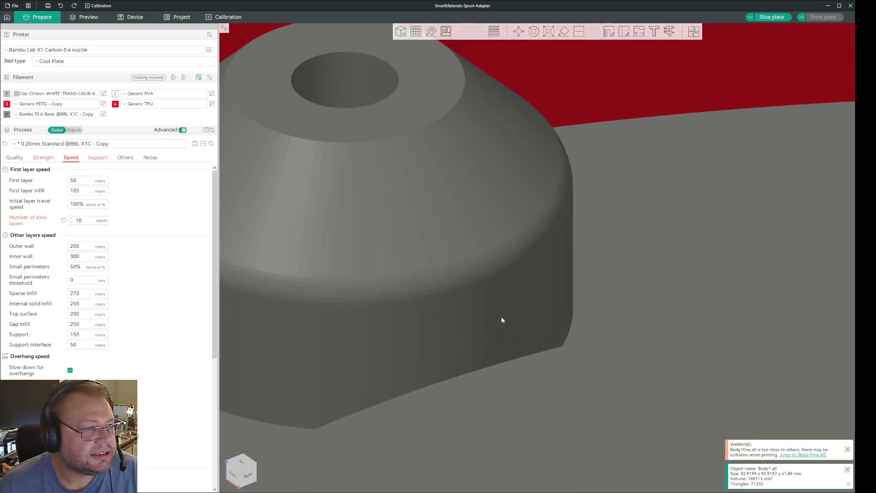
{"action": "scroll", "coordinate": [501, 319], "scroll_direction": "down", "scroll_amount": 8}
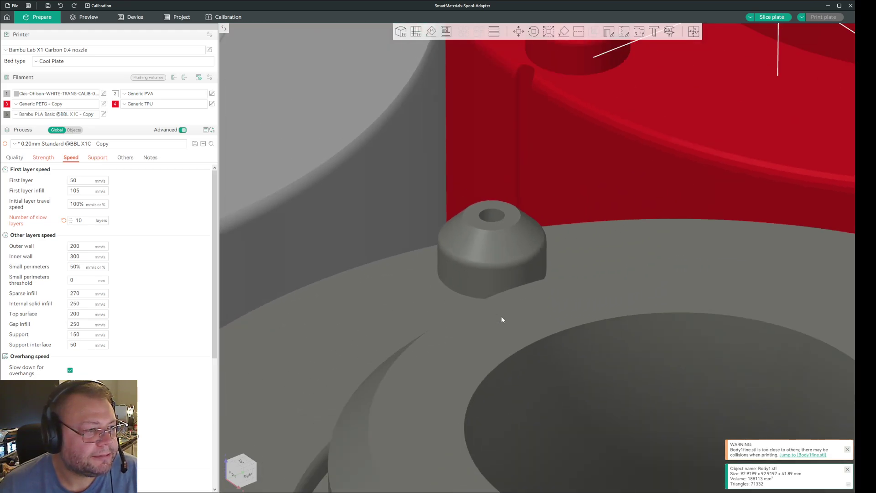
{"action": "scroll", "coordinate": [529, 207], "scroll_direction": "up", "scroll_amount": 5}
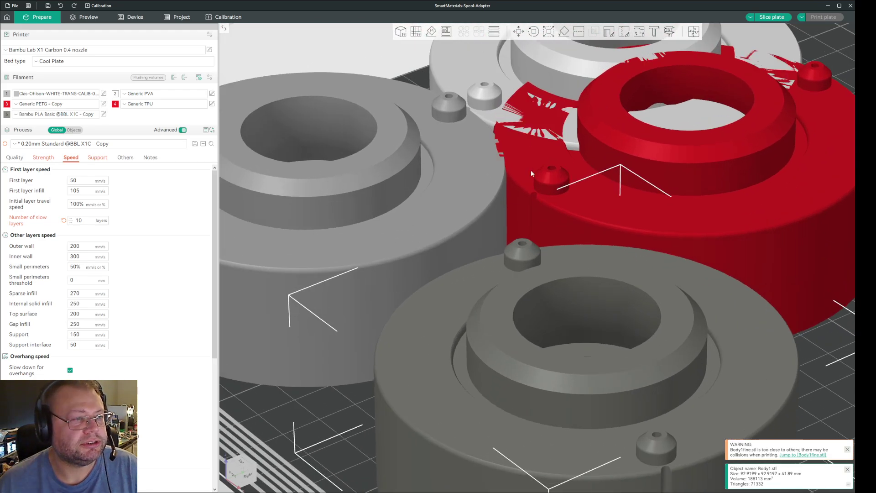
{"action": "middle_click_drag", "start_coordinate": [564, 133], "coordinate": [626, 370]}
{"action": "scroll", "coordinate": [582, 267], "scroll_direction": "up", "scroll_amount": 5}
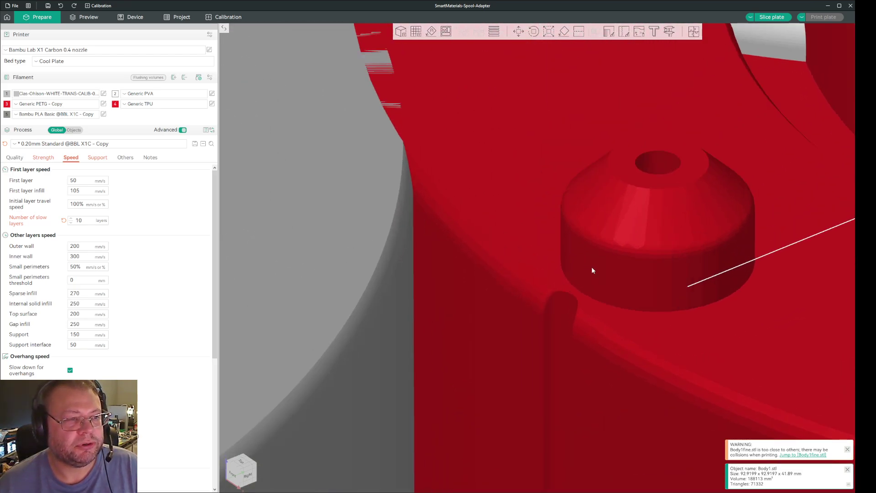
{"action": "scroll", "coordinate": [592, 266], "scroll_direction": "down", "scroll_amount": 5}
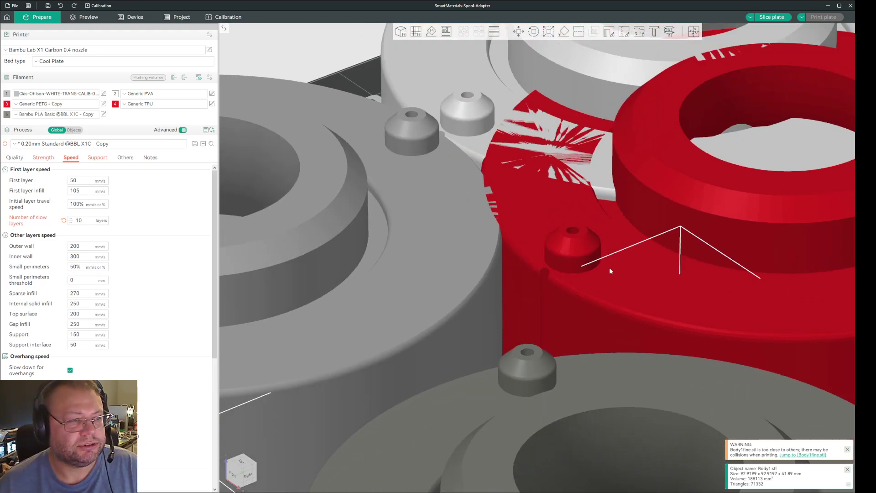
{"action": "scroll", "coordinate": [611, 273], "scroll_direction": "down", "scroll_amount": 5}
{"action": "scroll", "coordinate": [579, 234], "scroll_direction": "up", "scroll_amount": 10}
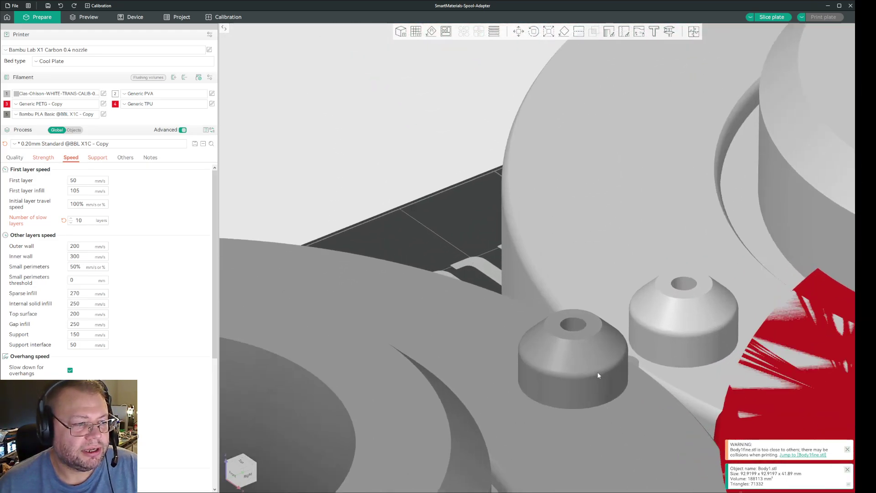
{"action": "scroll", "coordinate": [745, 379], "scroll_direction": "down", "scroll_amount": 3}
{"action": "scroll", "coordinate": [561, 275], "scroll_direction": "up", "scroll_amount": 8}
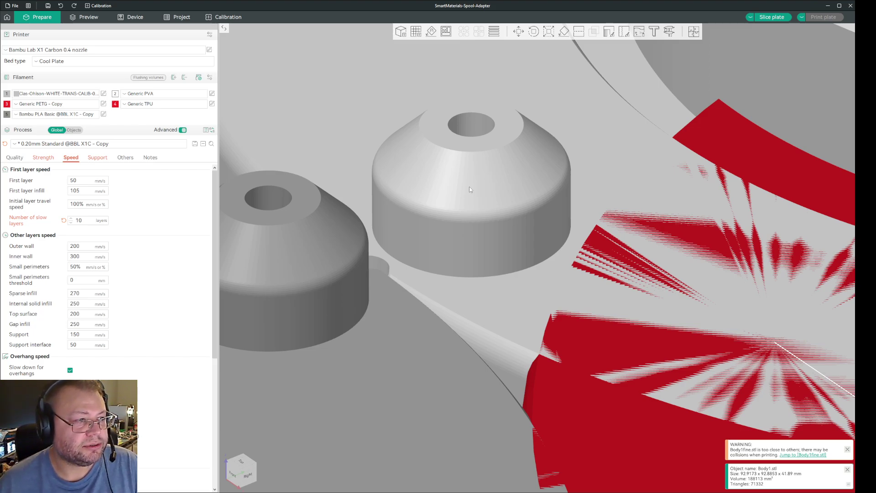
{"action": "left_click_drag", "start_coordinate": [469, 190], "coordinate": [523, 322]}
{"action": "scroll", "coordinate": [523, 322], "scroll_direction": "up", "scroll_amount": 3}
{"action": "scroll", "coordinate": [546, 326], "scroll_direction": "up", "scroll_amount": 2}
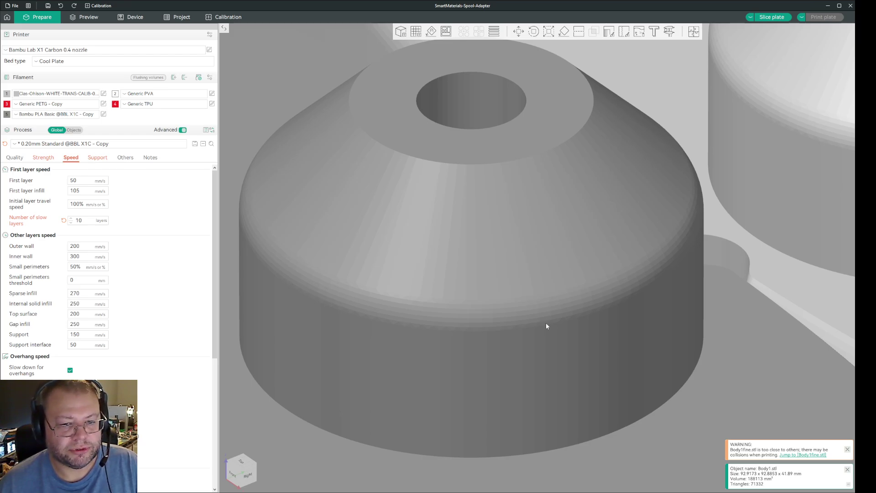
{"action": "scroll", "coordinate": [538, 321], "scroll_direction": "down", "scroll_amount": 5}
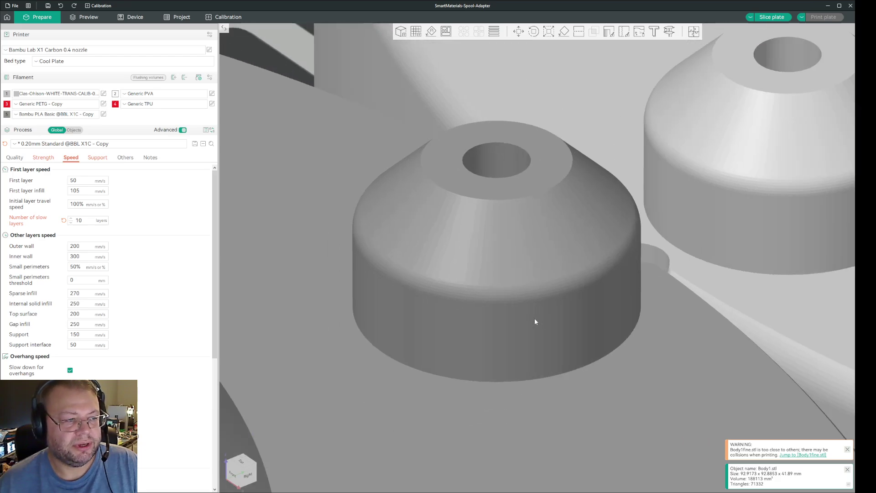
{"action": "scroll", "coordinate": [534, 321], "scroll_direction": "down", "scroll_amount": 10}
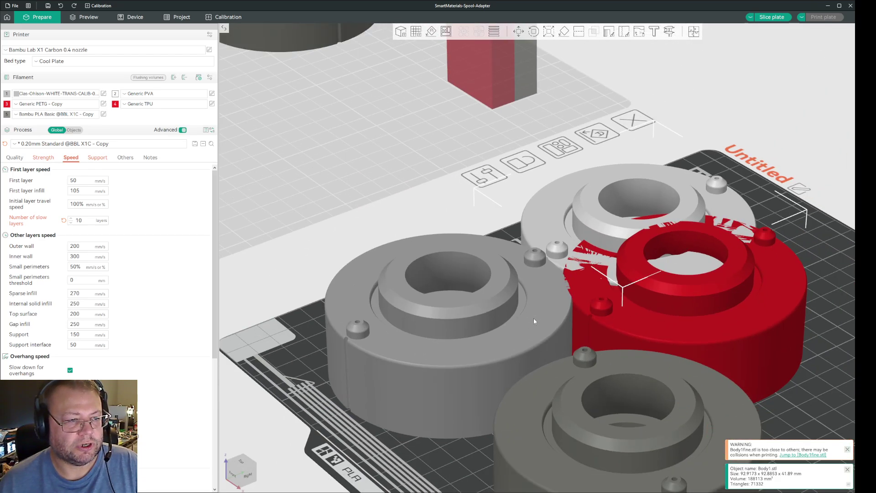
{"action": "scroll", "coordinate": [524, 322], "scroll_direction": "up", "scroll_amount": 3}
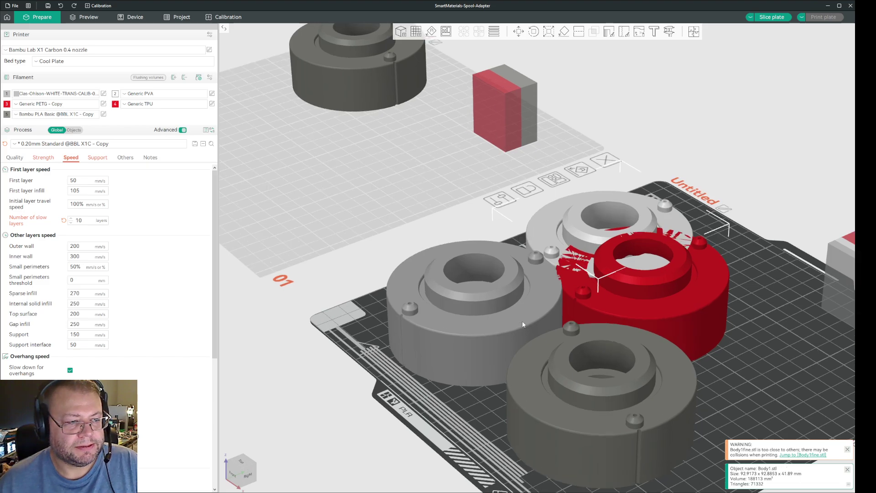
{"action": "scroll", "coordinate": [522, 326], "scroll_direction": "down", "scroll_amount": 2}
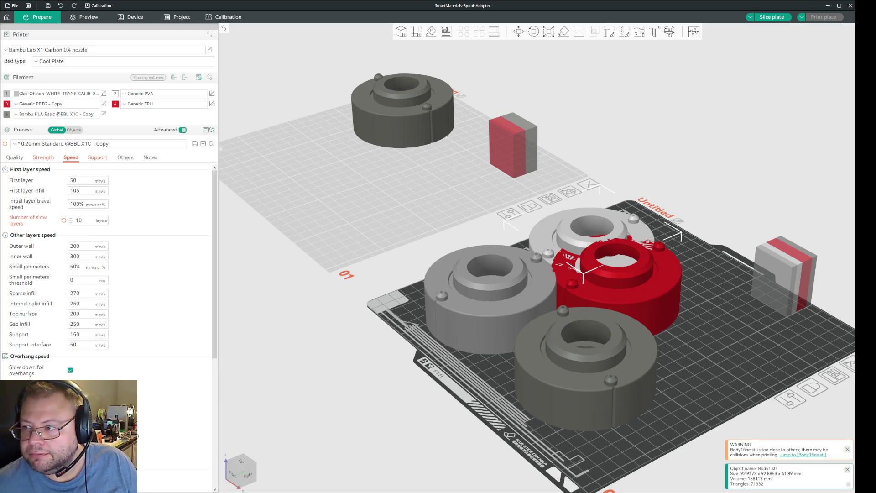
Step: Back in Fusion, view the STL Export dialog for the adapter design and cancel without exporting
{"action": "key", "text": "alt+Tab"}
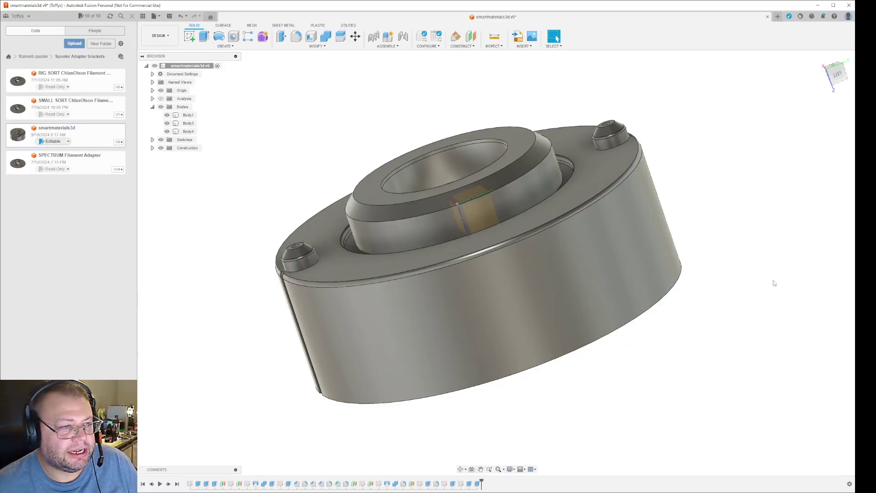
{"action": "left_click", "coordinate": [155, 16]}
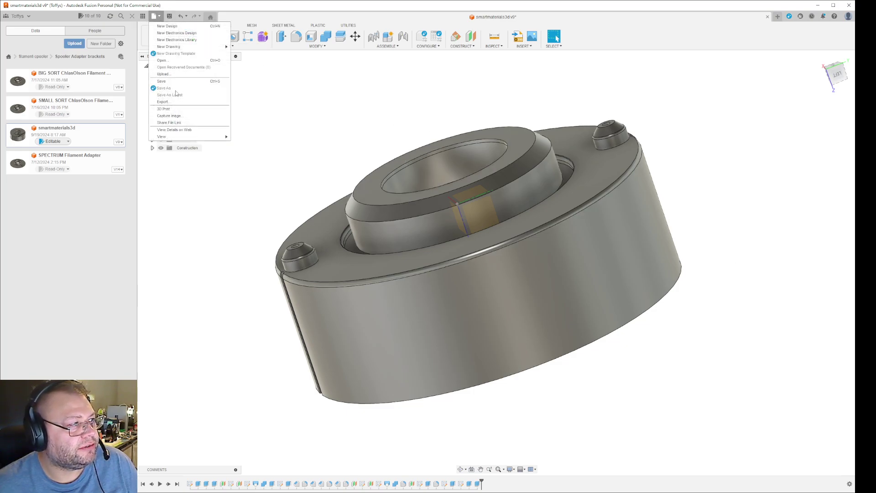
{"action": "left_click", "coordinate": [175, 101]}
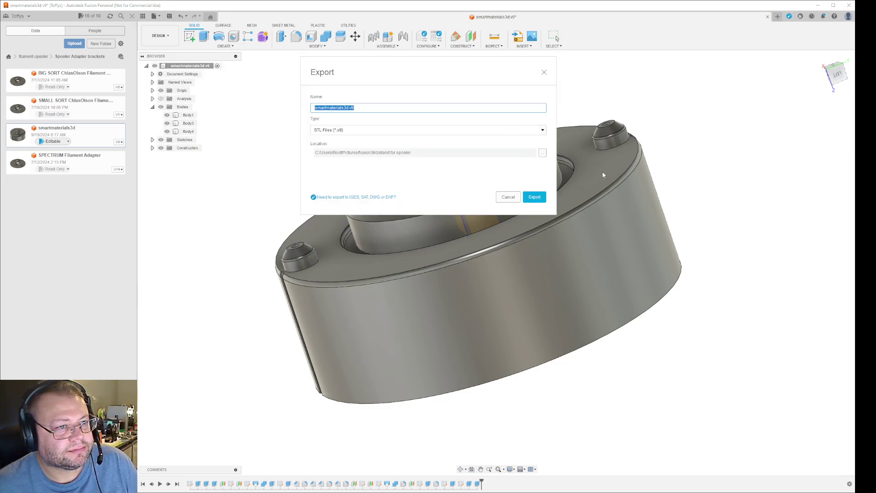
{"action": "left_click", "coordinate": [507, 197]}
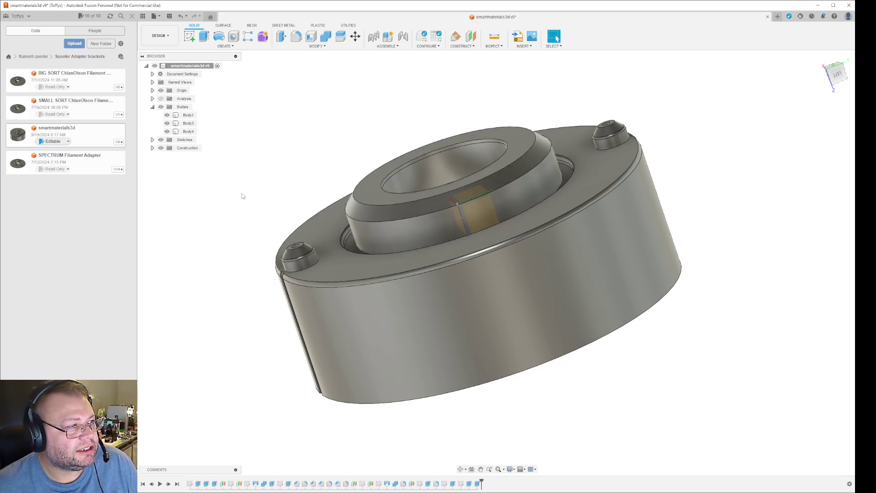
Step: Start 3D Print preparation with Preview ticked and Refinement Settings expanded
{"action": "left_click", "coordinate": [154, 17]}
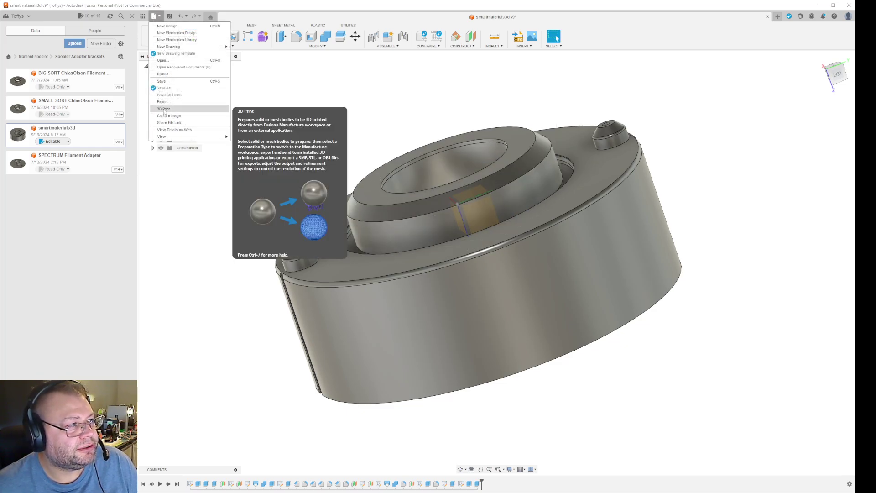
{"action": "left_click", "coordinate": [164, 109]}
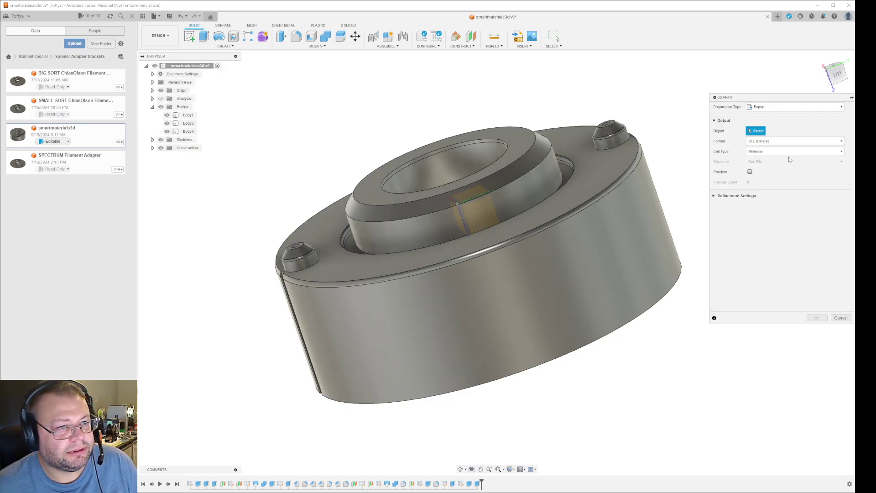
{"action": "left_click", "coordinate": [749, 172]}
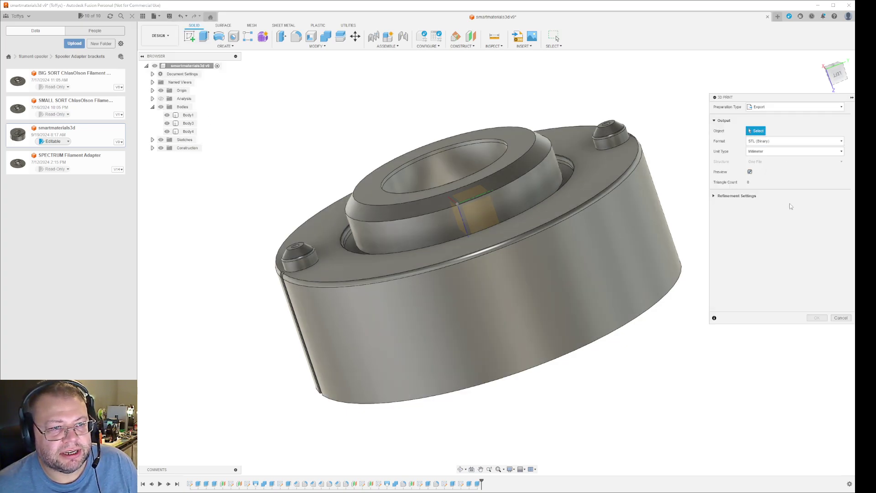
{"action": "left_click", "coordinate": [719, 196]}
Step: Try Manufacturing and Export preparation types, finishing on Print Utility
{"action": "left_click", "coordinate": [786, 108]}
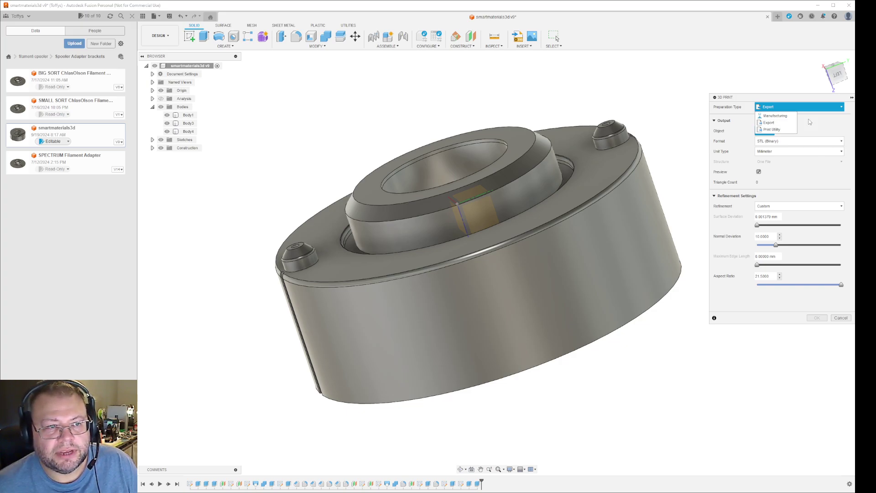
{"action": "left_click", "coordinate": [775, 115]}
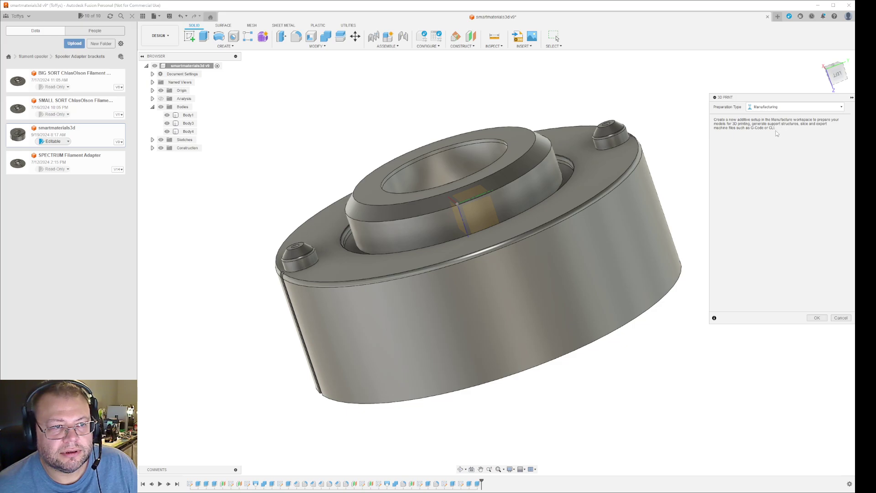
{"action": "left_click", "coordinate": [772, 107]}
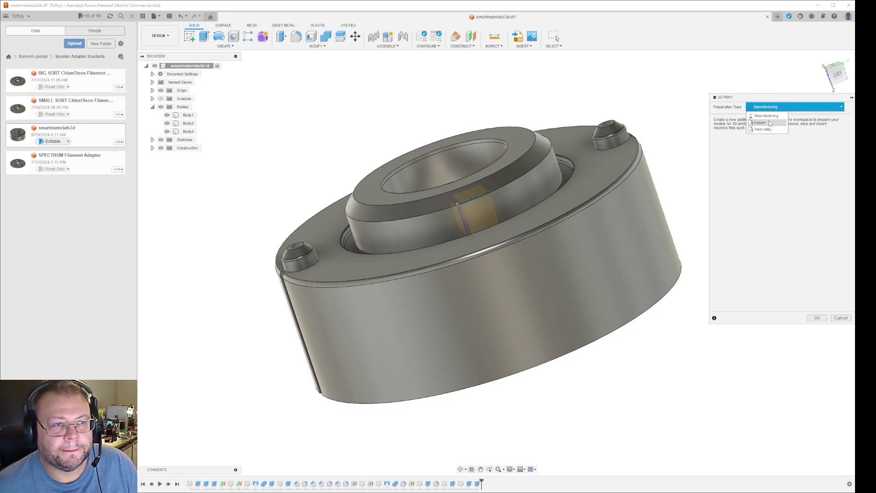
{"action": "left_click", "coordinate": [770, 123]}
{"action": "left_click", "coordinate": [775, 107]}
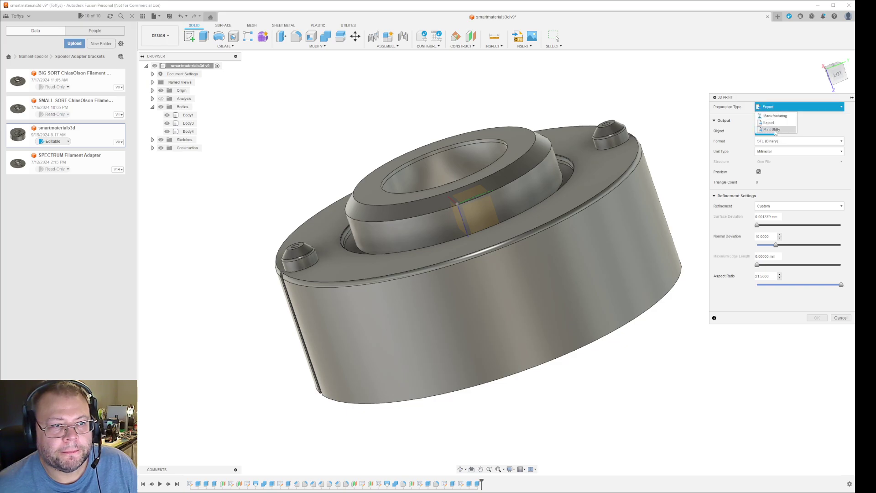
{"action": "left_click", "coordinate": [775, 129]}
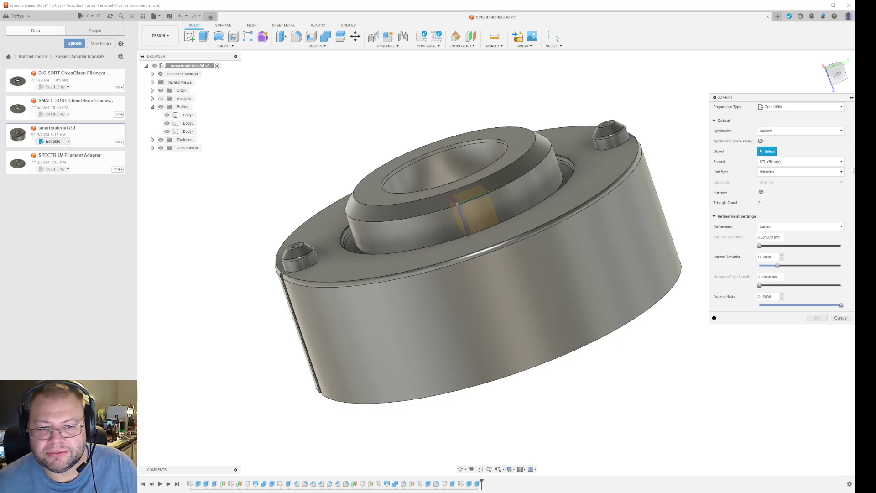